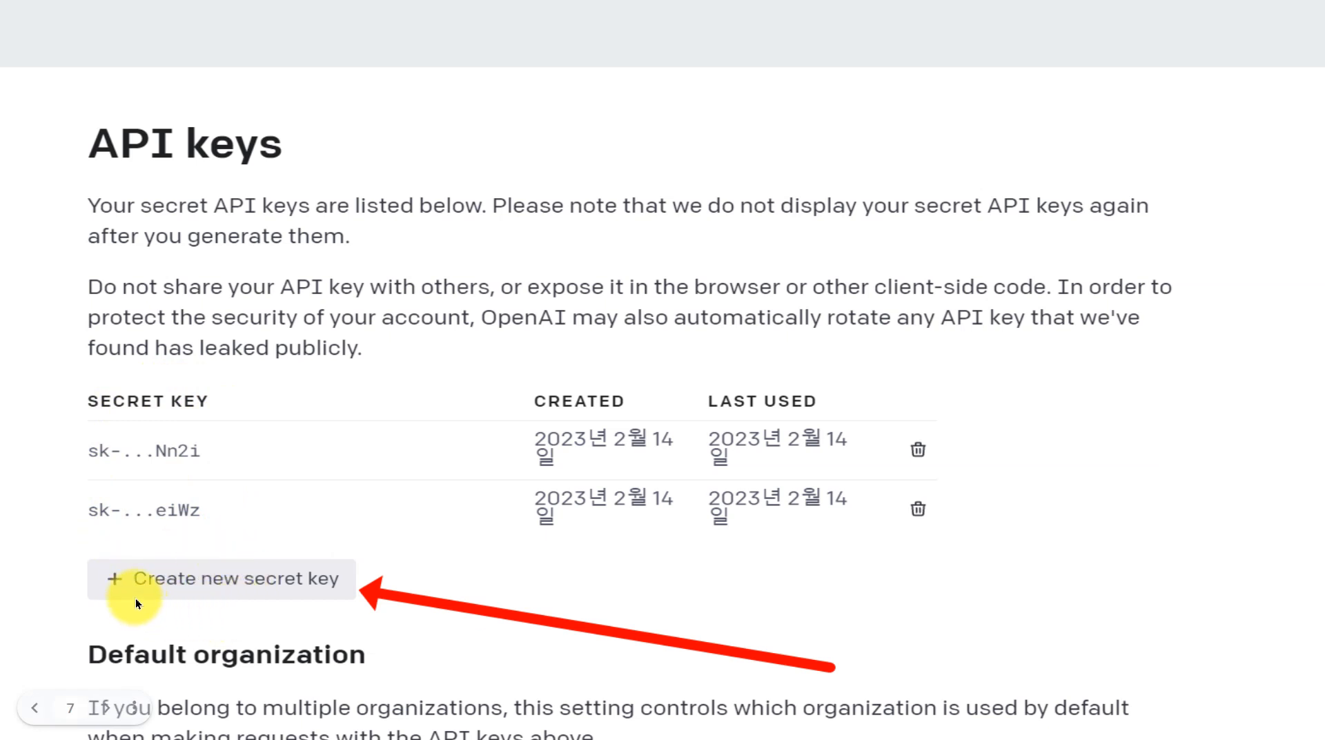
left_click(266, 586)
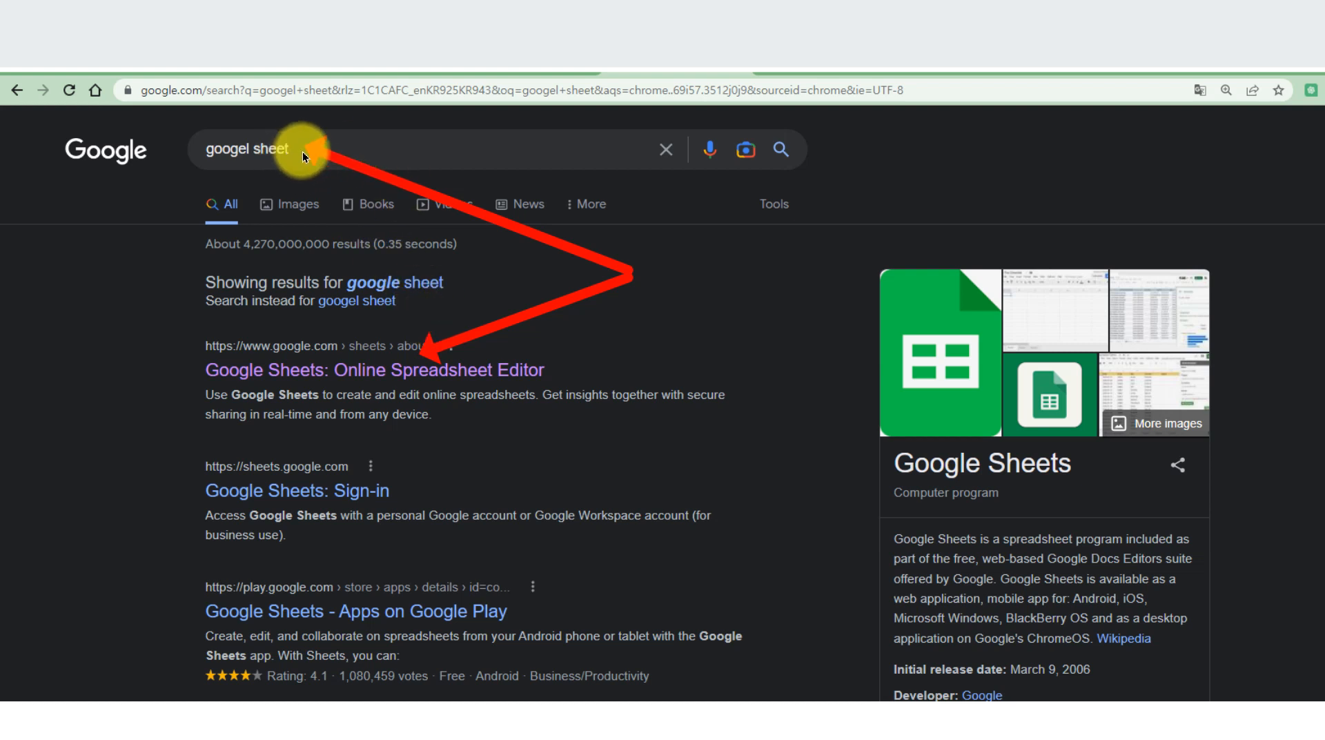
left_click(425, 332)
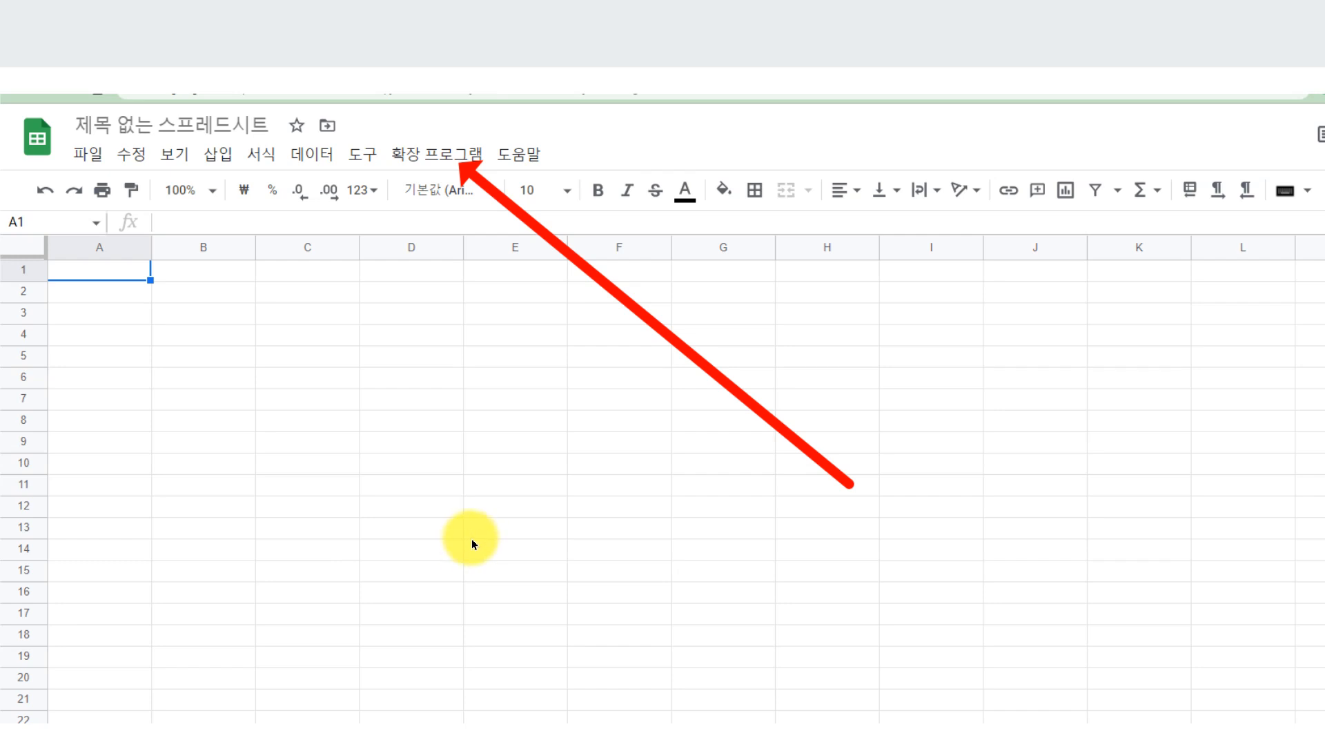
left_click(443, 161)
mouse_move(508, 181)
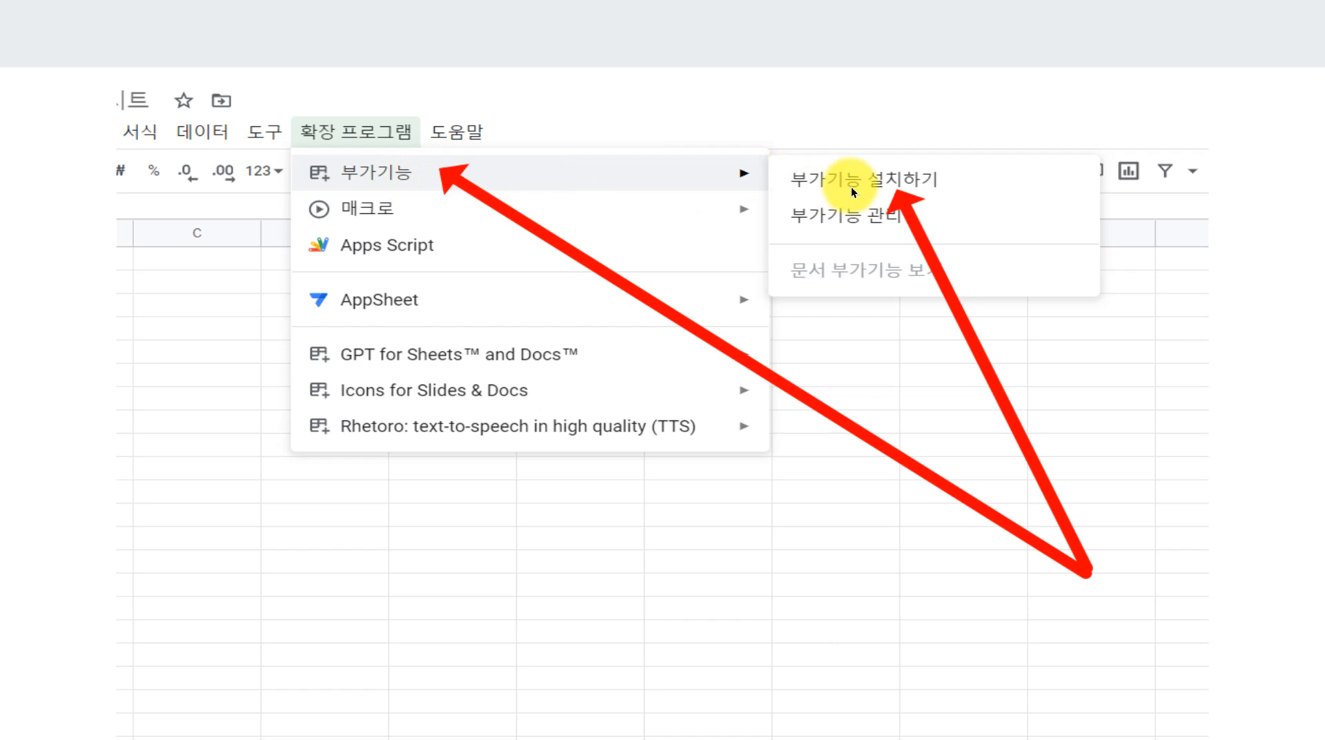
left_click(897, 181)
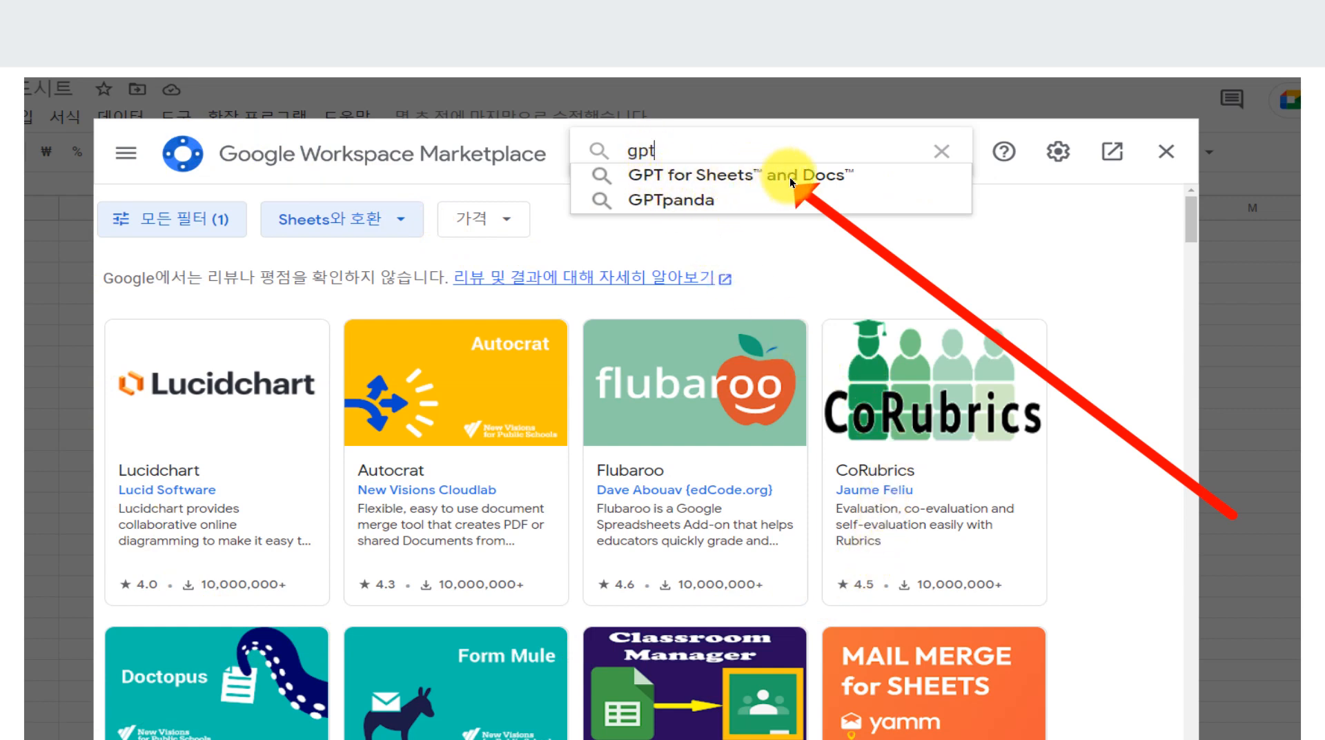
key("Return")
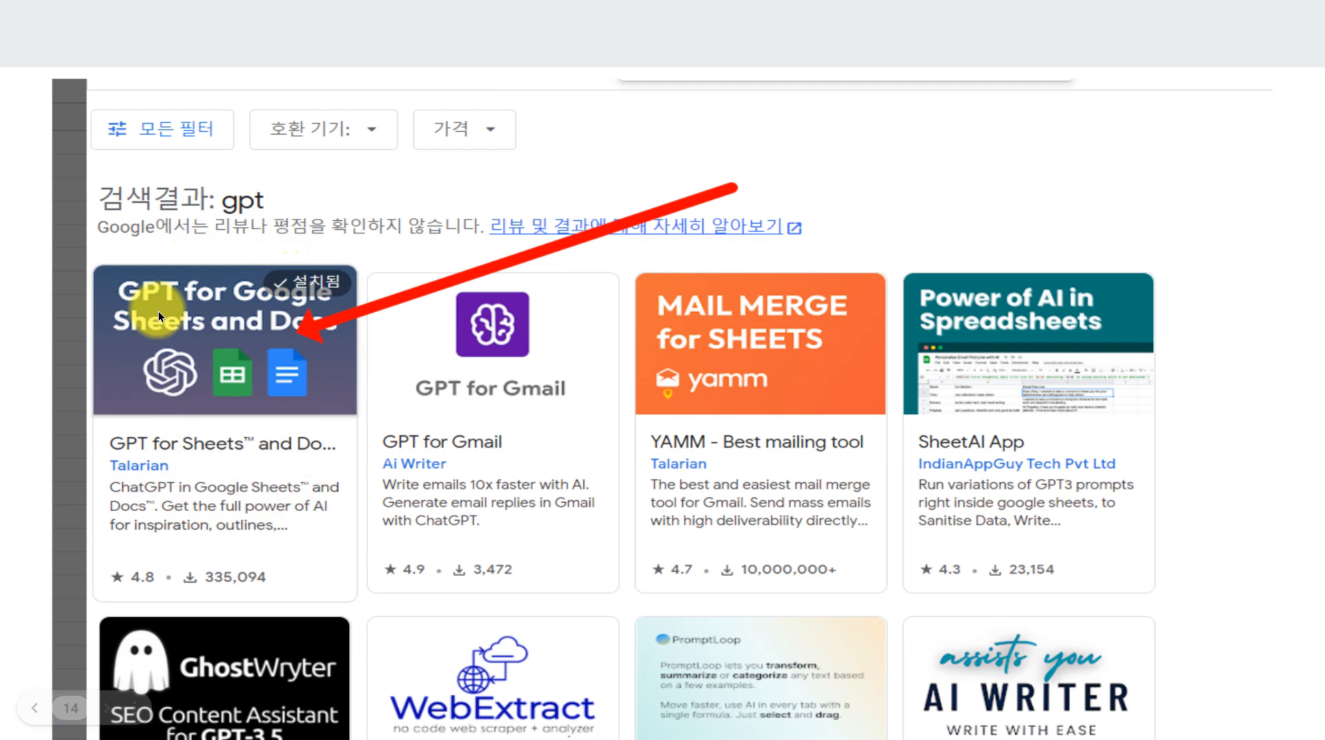
left_click(333, 287)
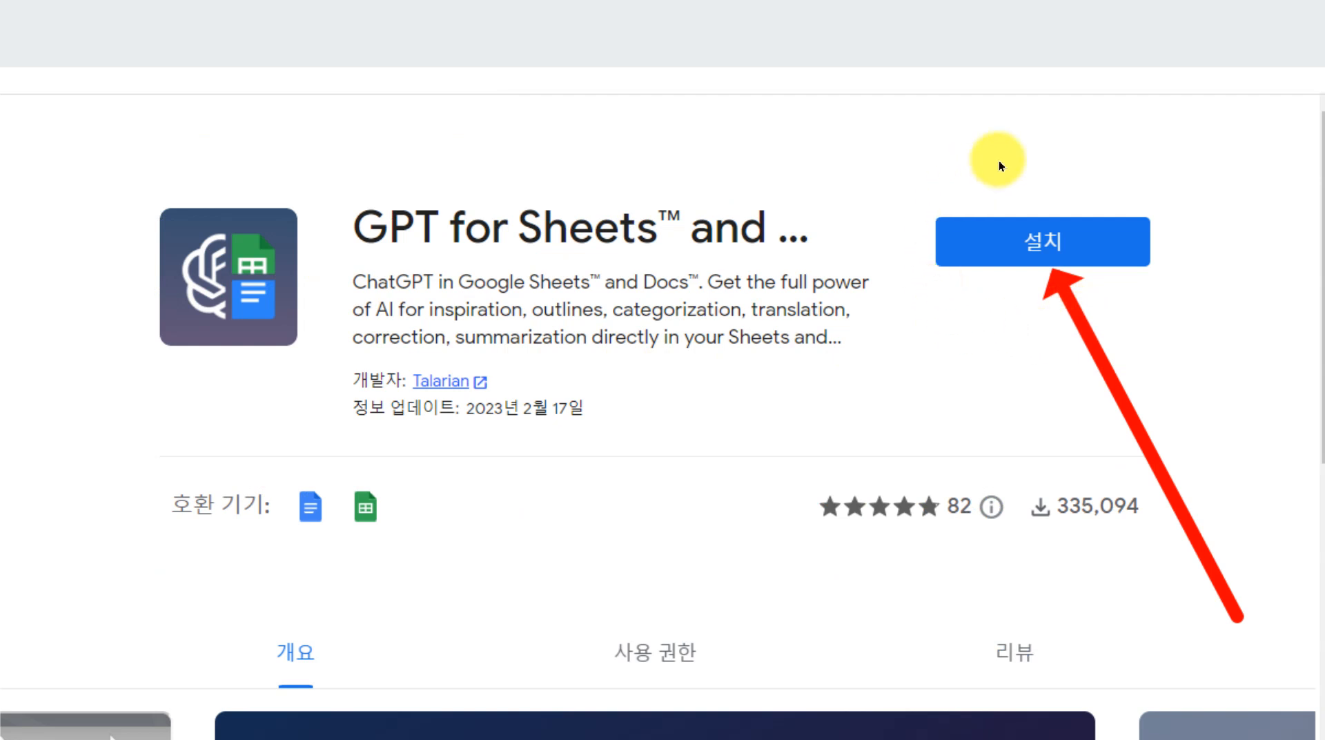
left_click(1074, 219)
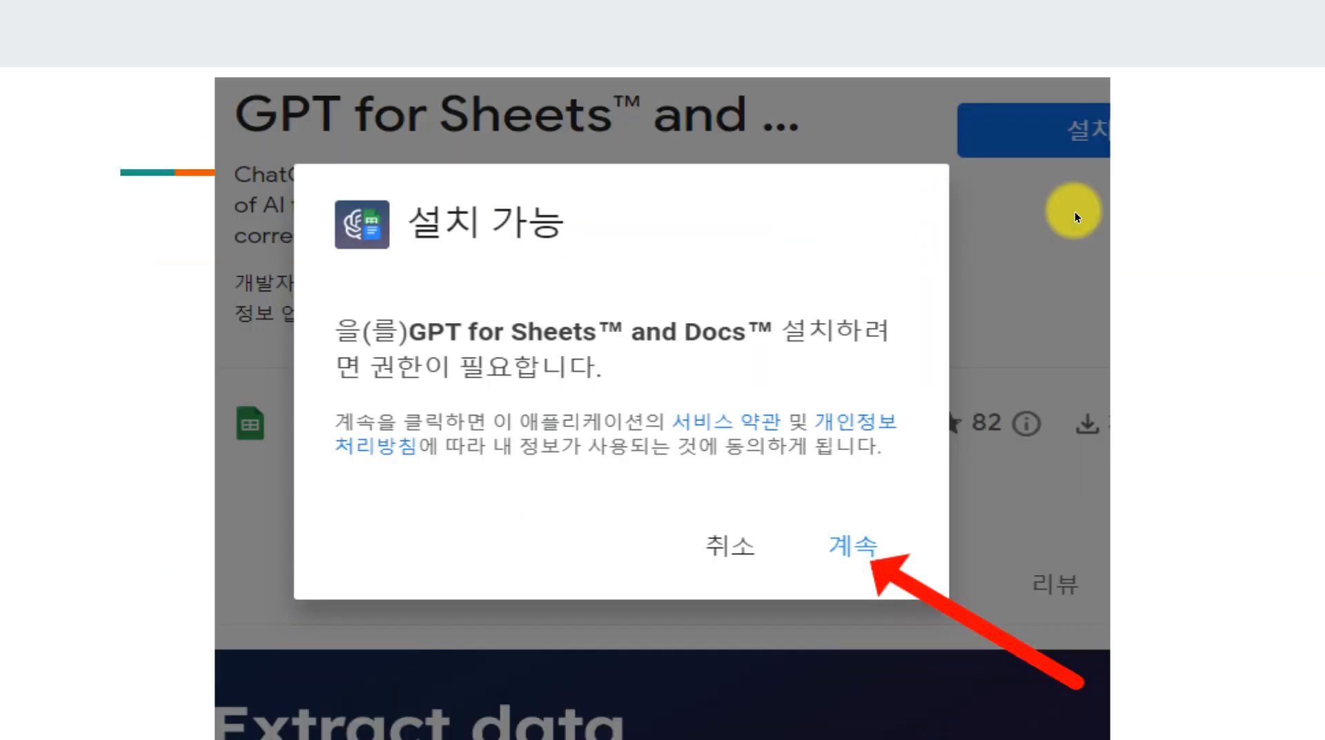
left_click(856, 518)
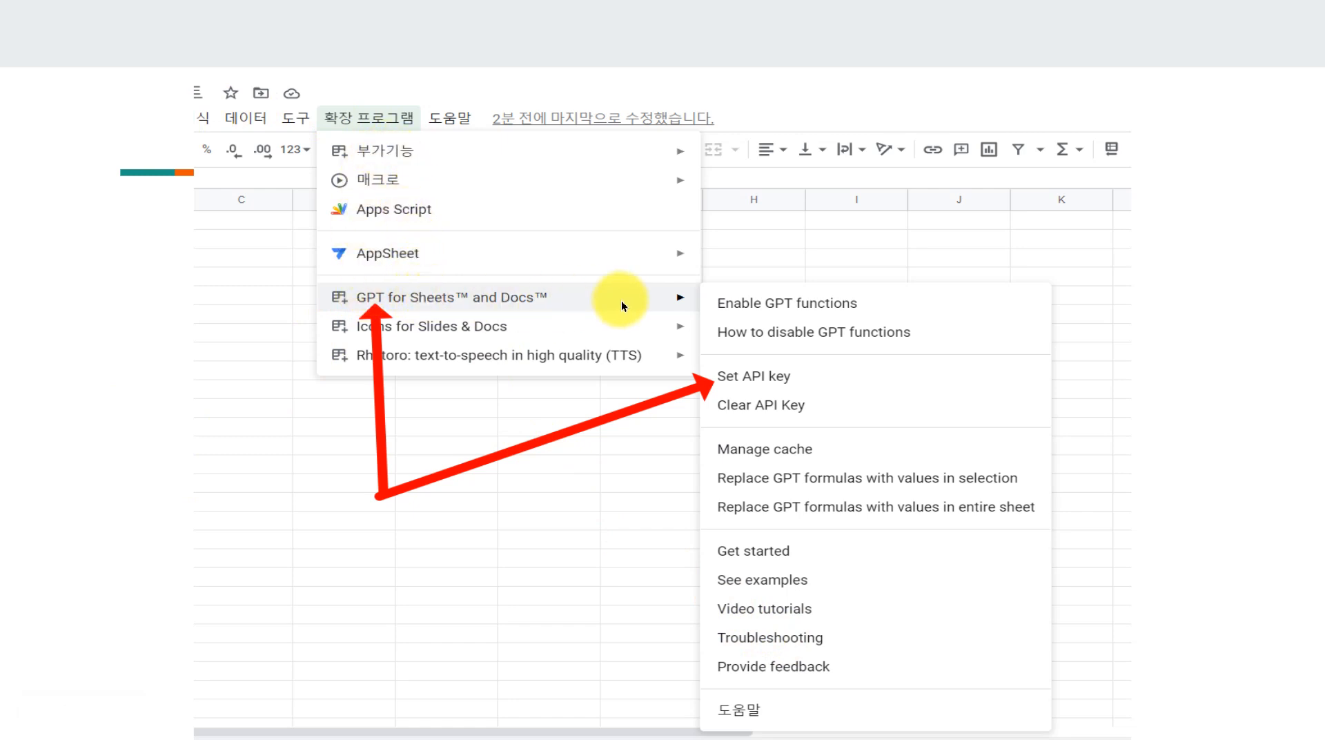
left_click(773, 379)
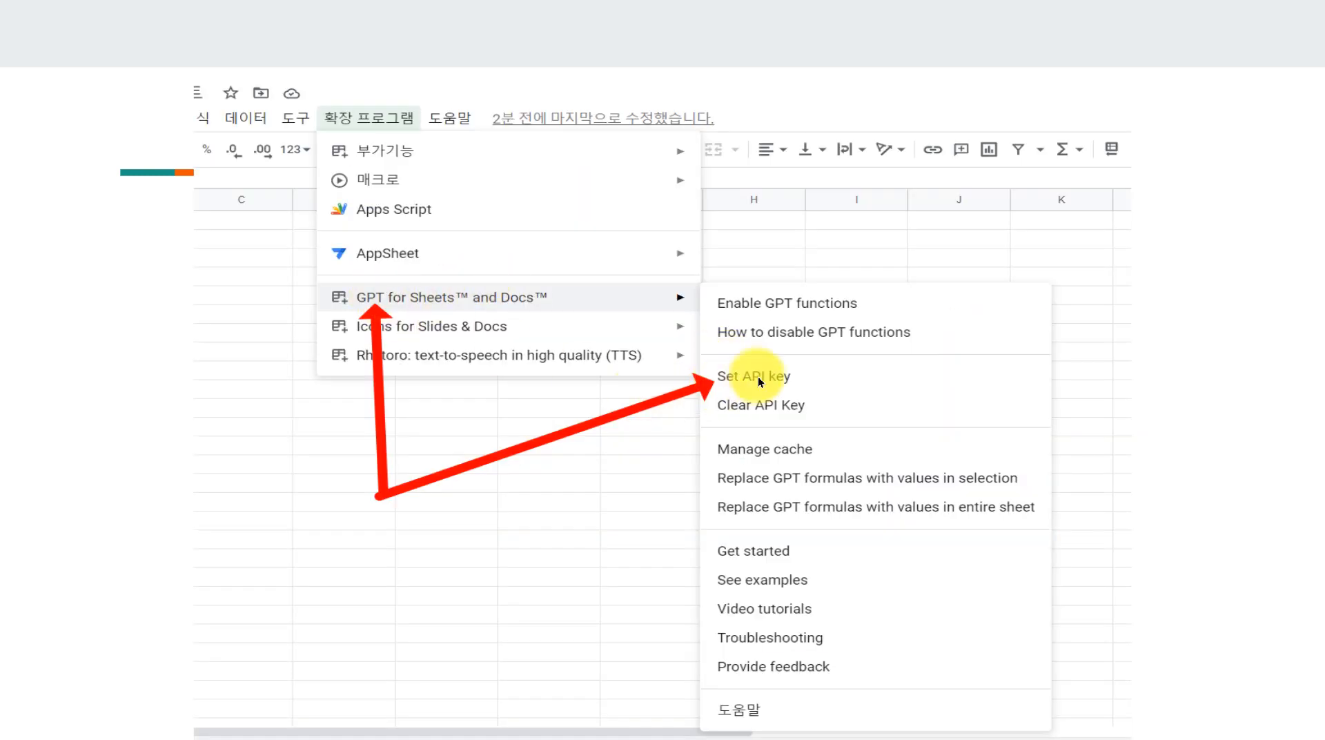
left_click(760, 381)
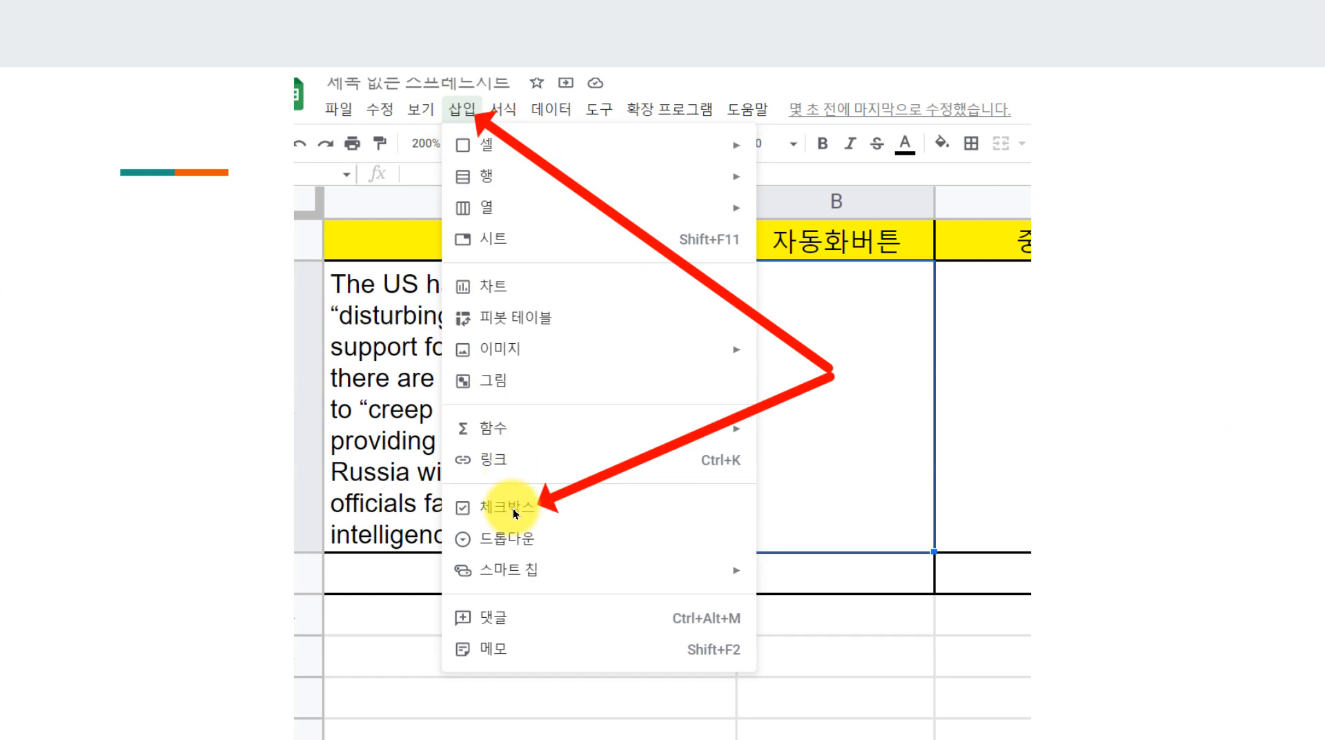
key("Right")
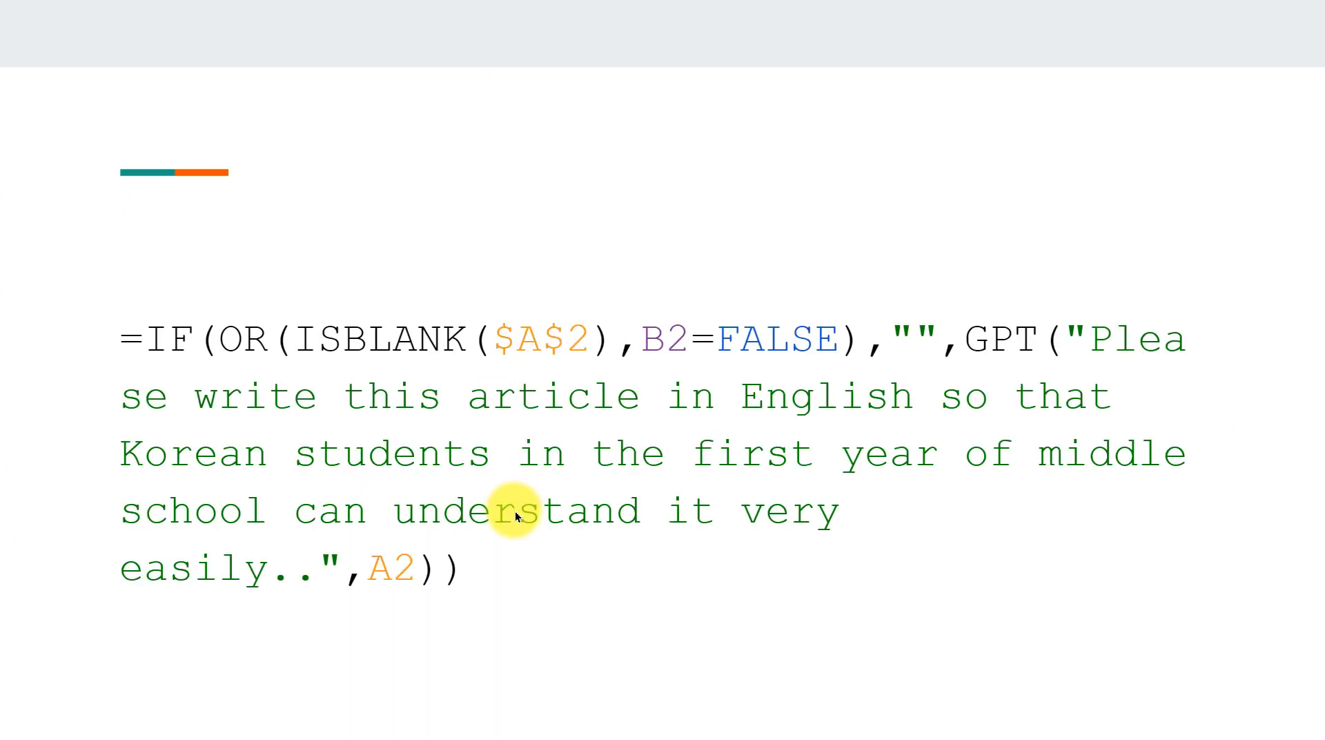
Leave the slideshow for the spreadsheet, then untick and re-tick the checkbox in B2 to rerun the GPT formulas
key("Escape")
left_click(316, 19)
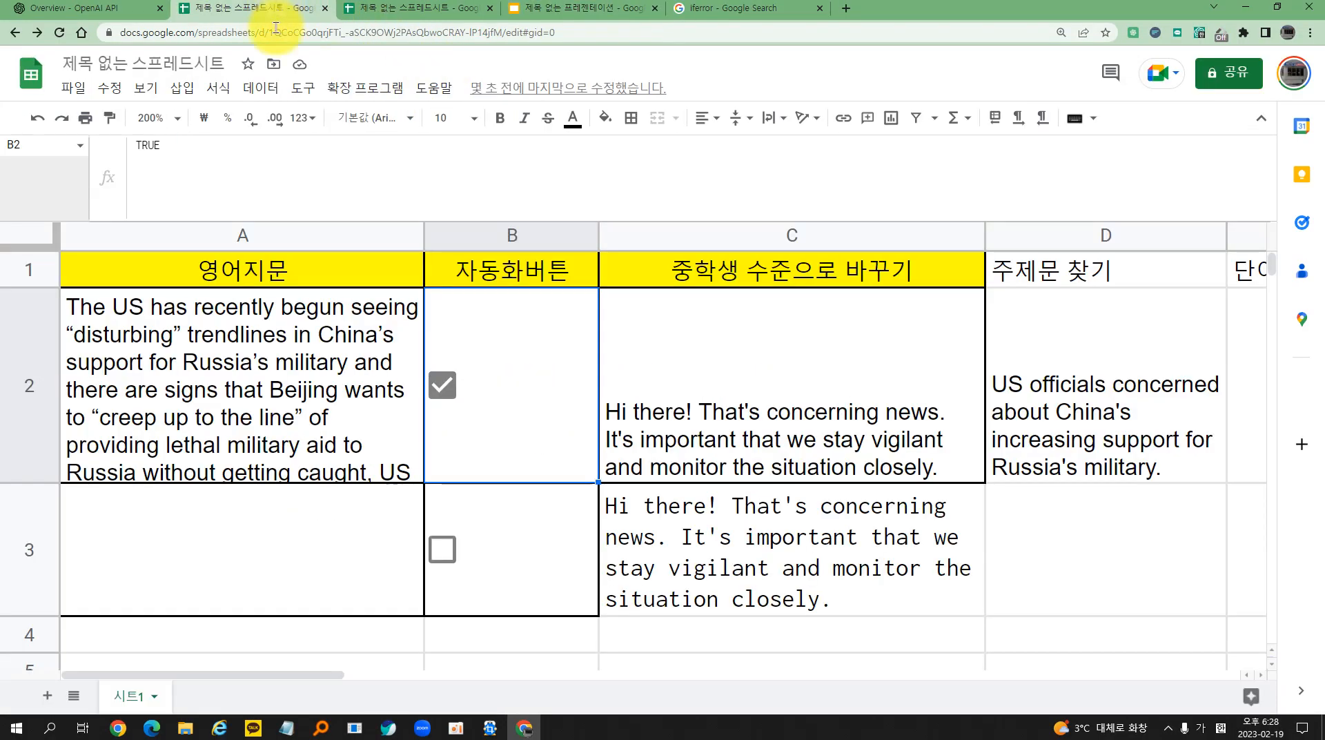
left_click(442, 383)
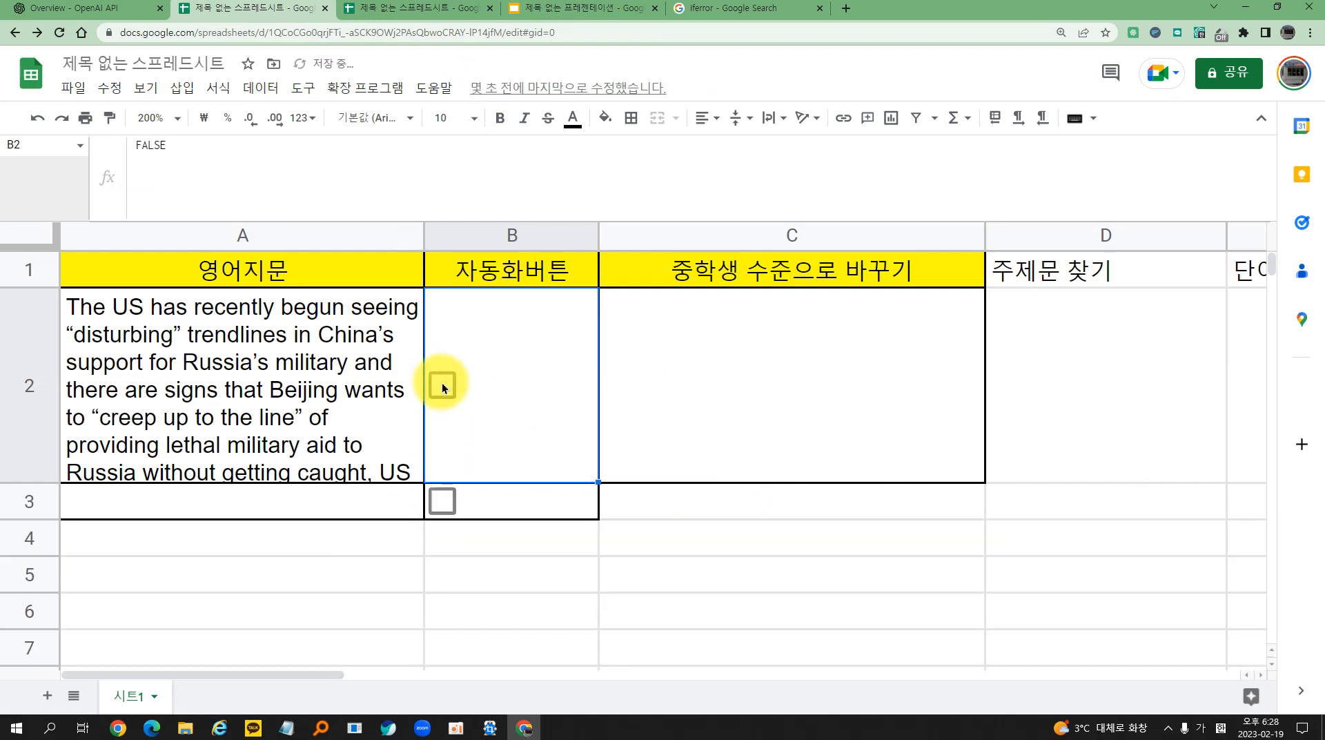
left_click(442, 382)
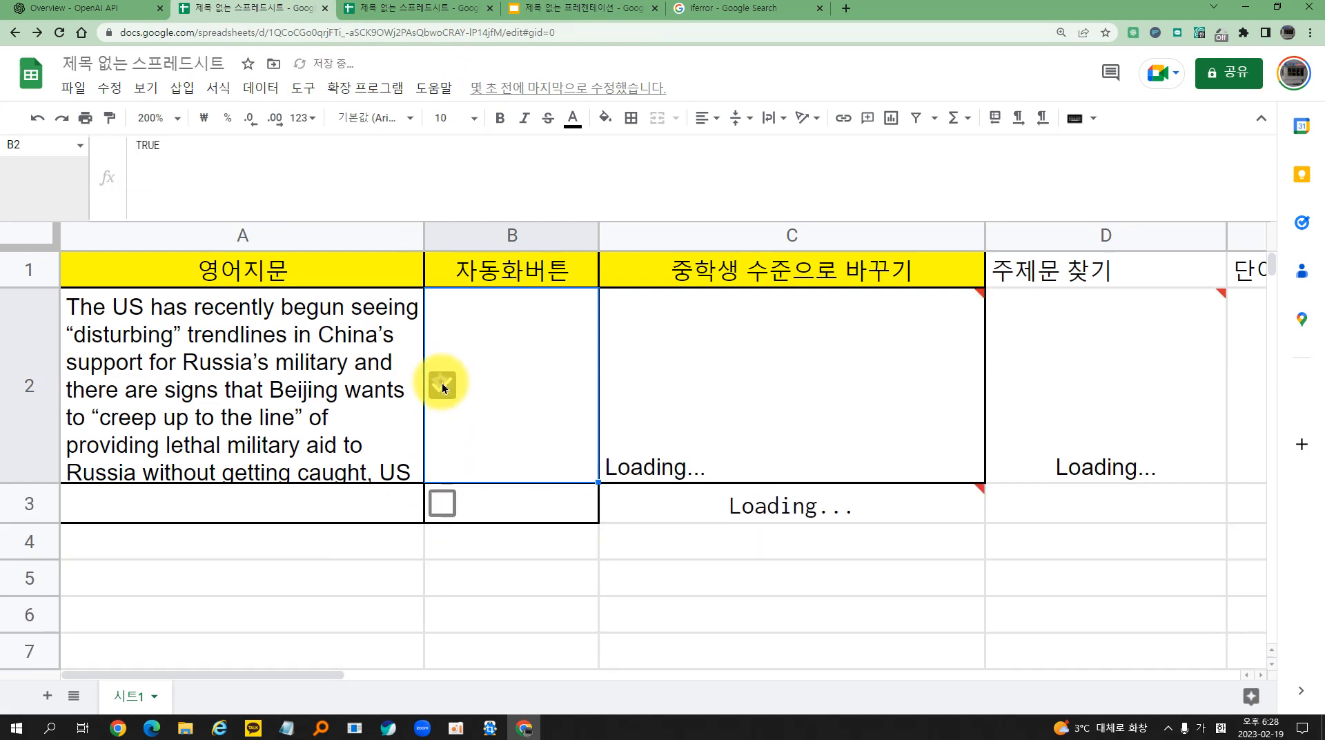
left_click(532, 504)
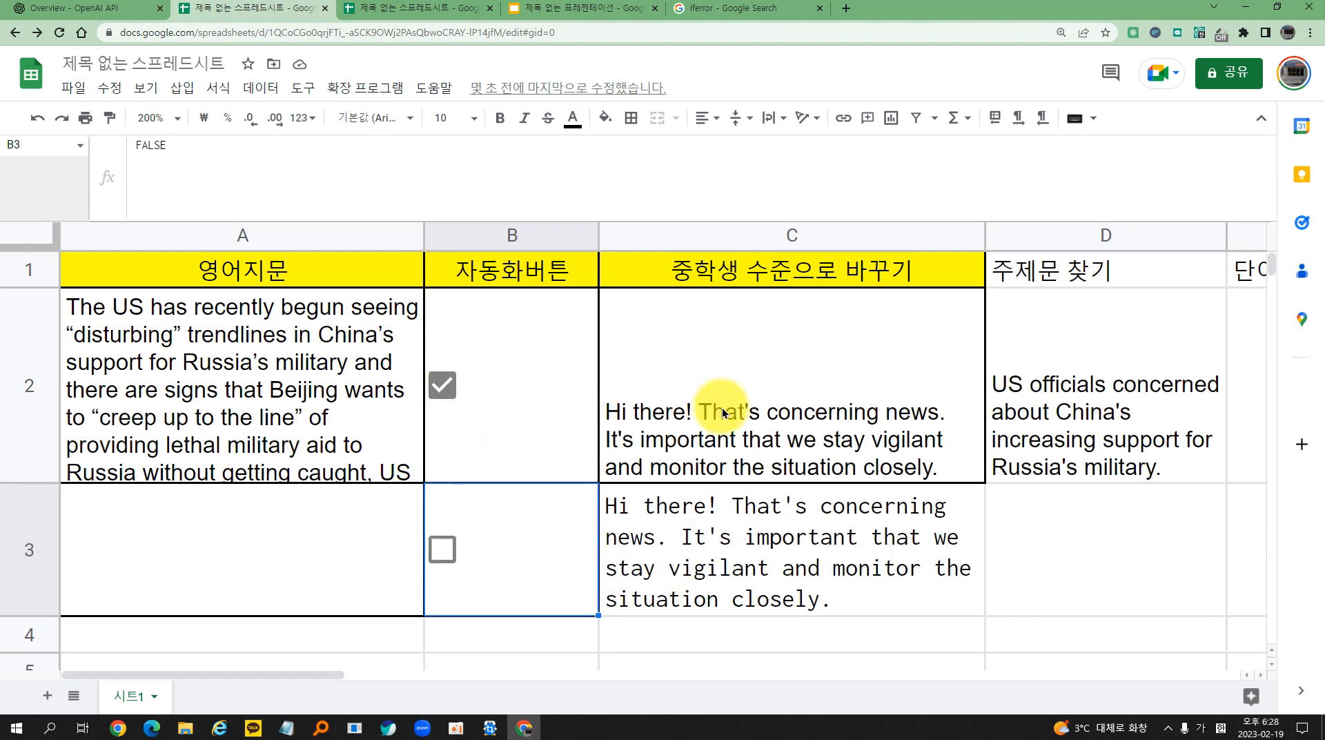
Examine the formula in C2, including the GPT prompt text and its A2 reference, without changing it
left_click(725, 412)
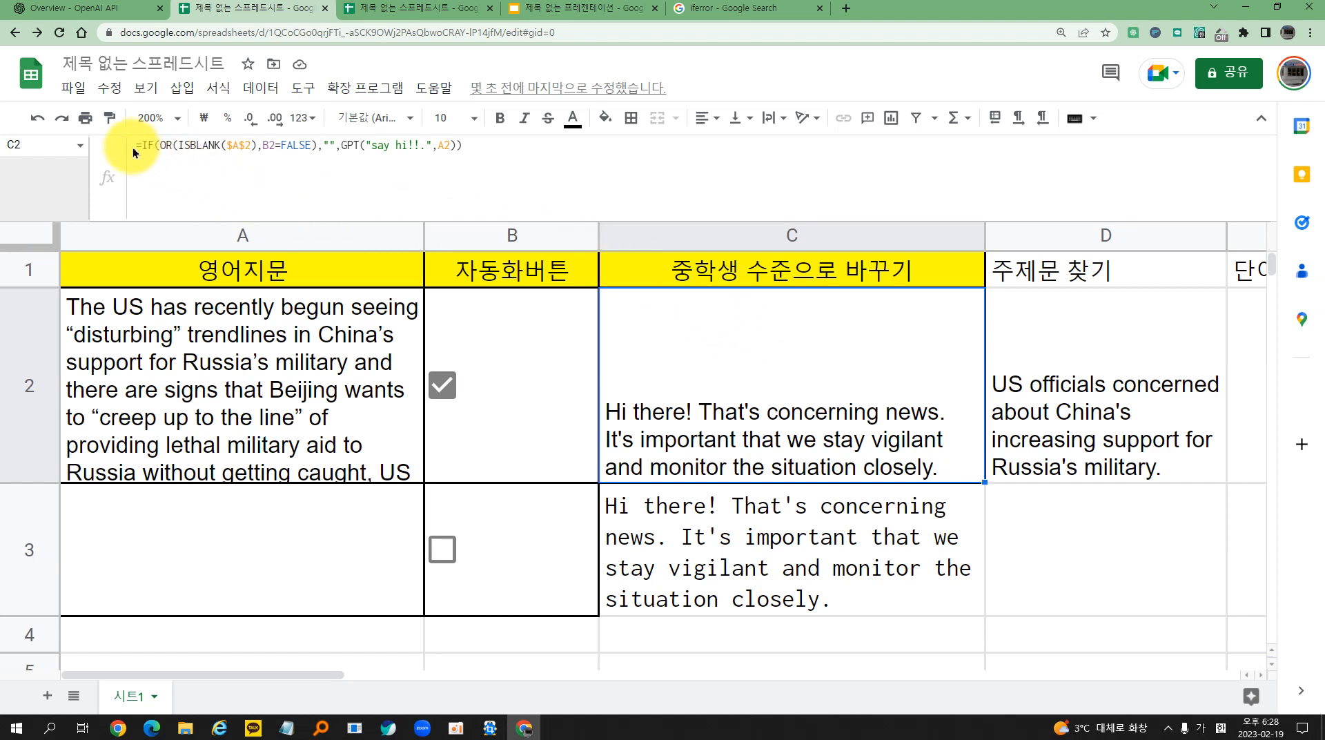
left_click(370, 146)
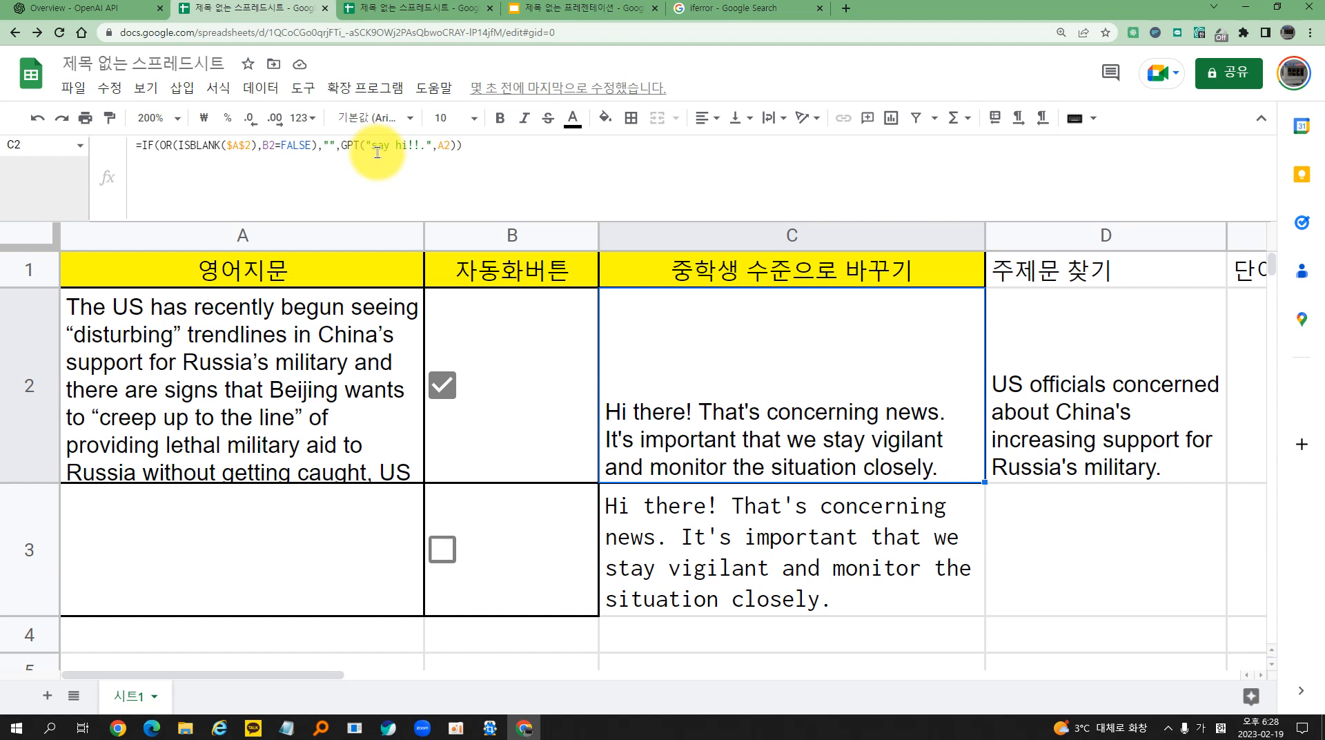
double_click(390, 146)
left_click(397, 146)
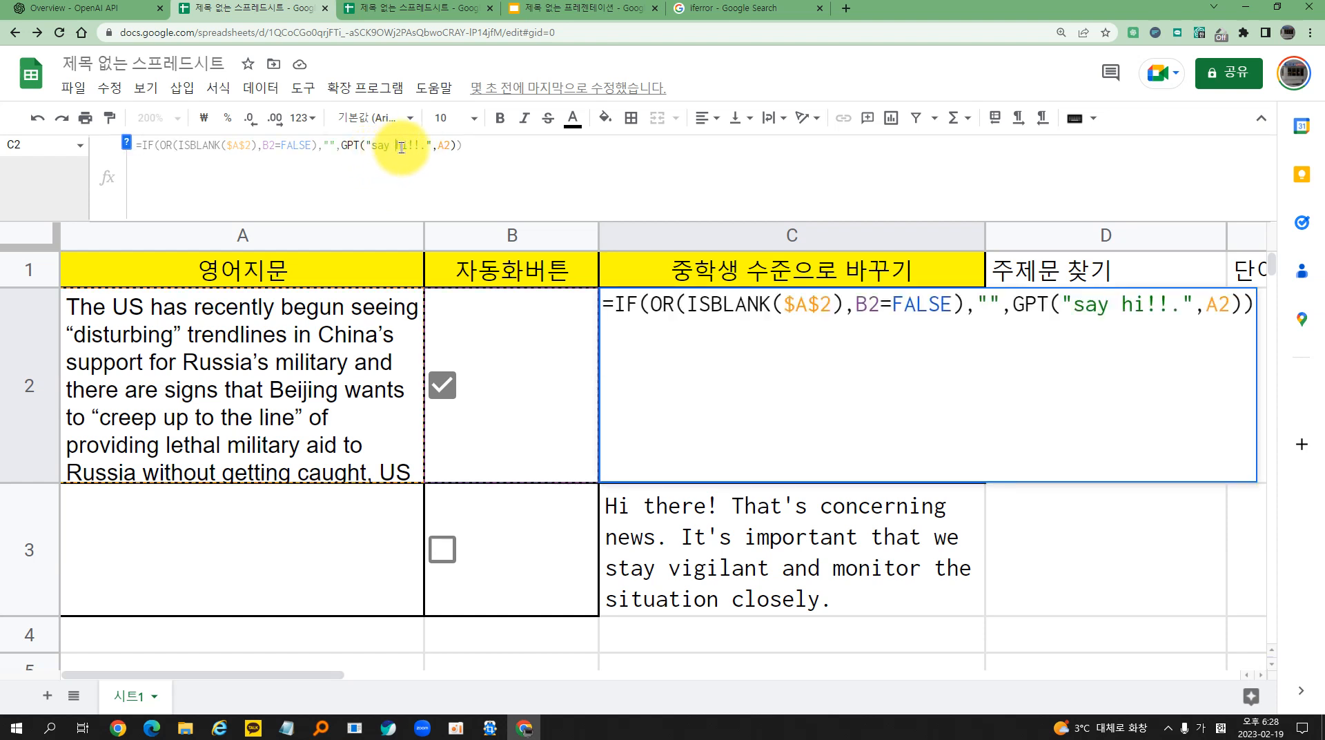
left_click_drag(372, 147, 433, 151)
left_click(443, 146)
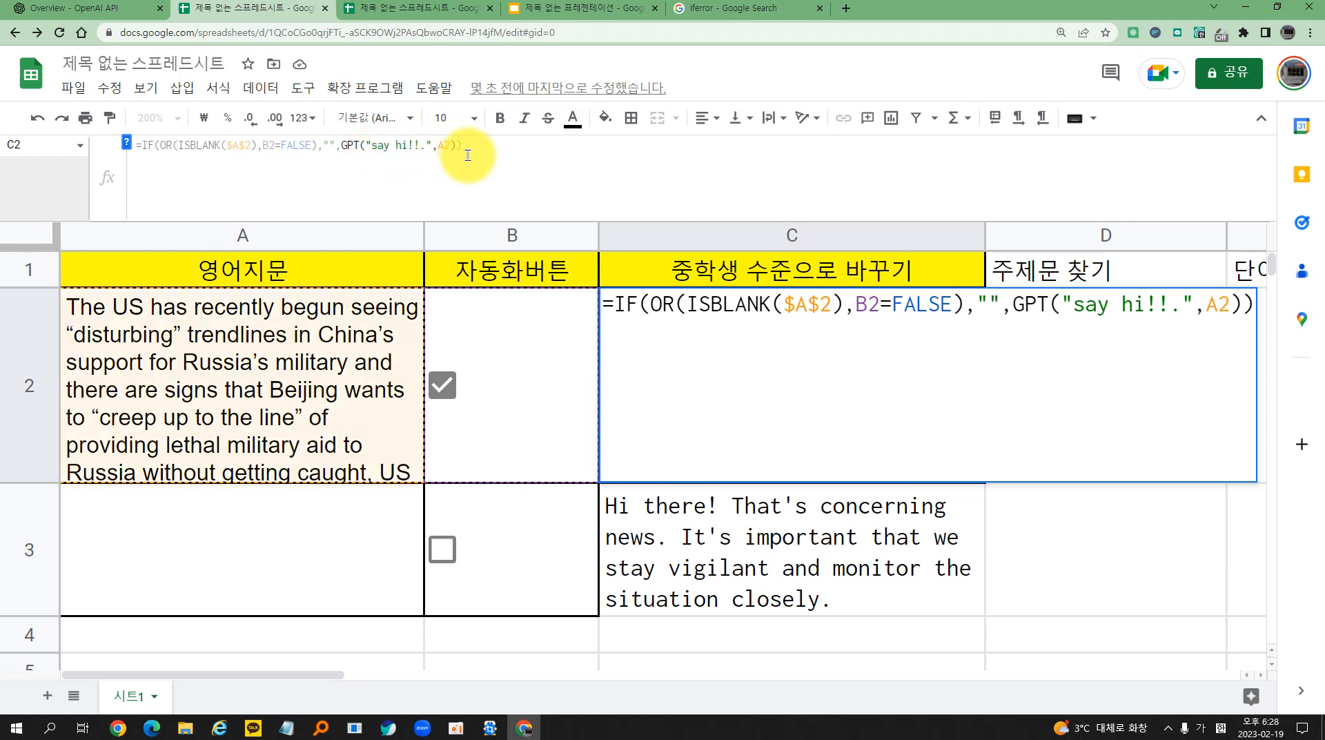
left_click(391, 146)
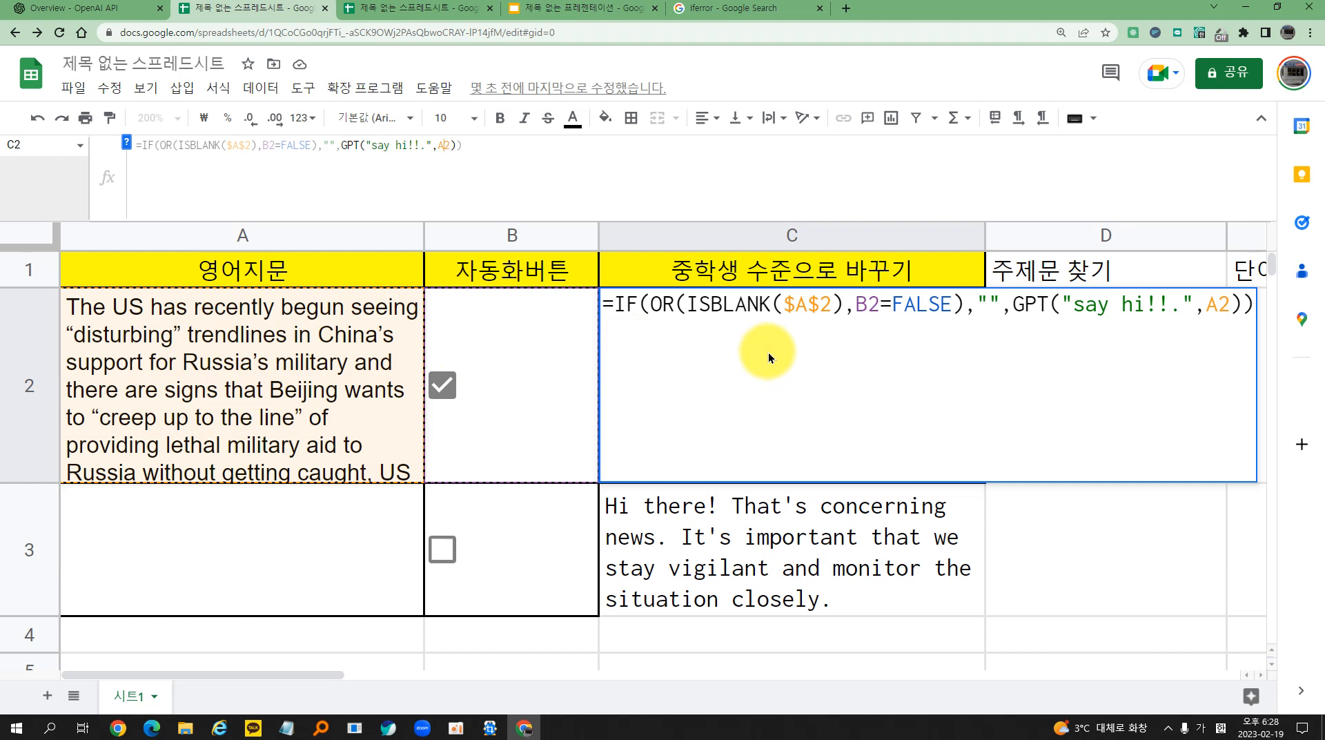
key("Escape")
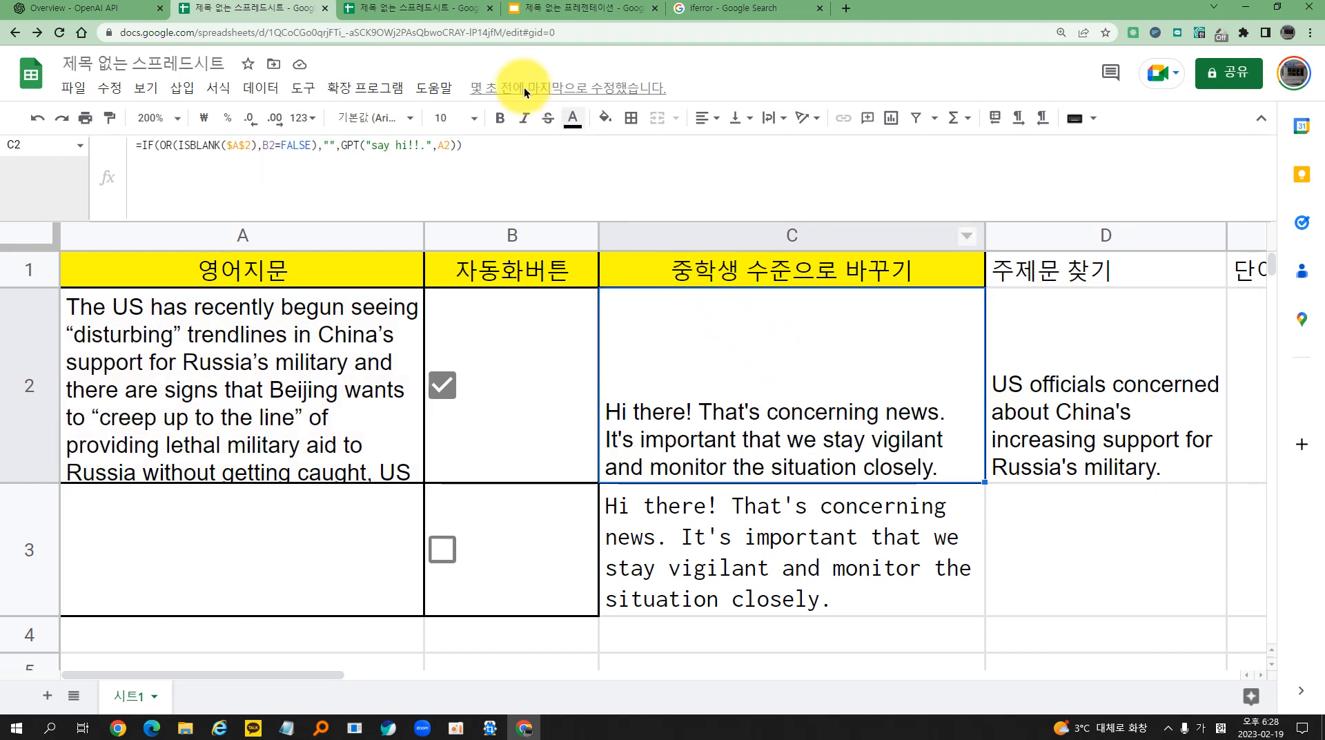
Present the slides with the laser pointer and review the GPT formula, its explanation and the example output
left_click(561, 8)
left_click(1123, 73)
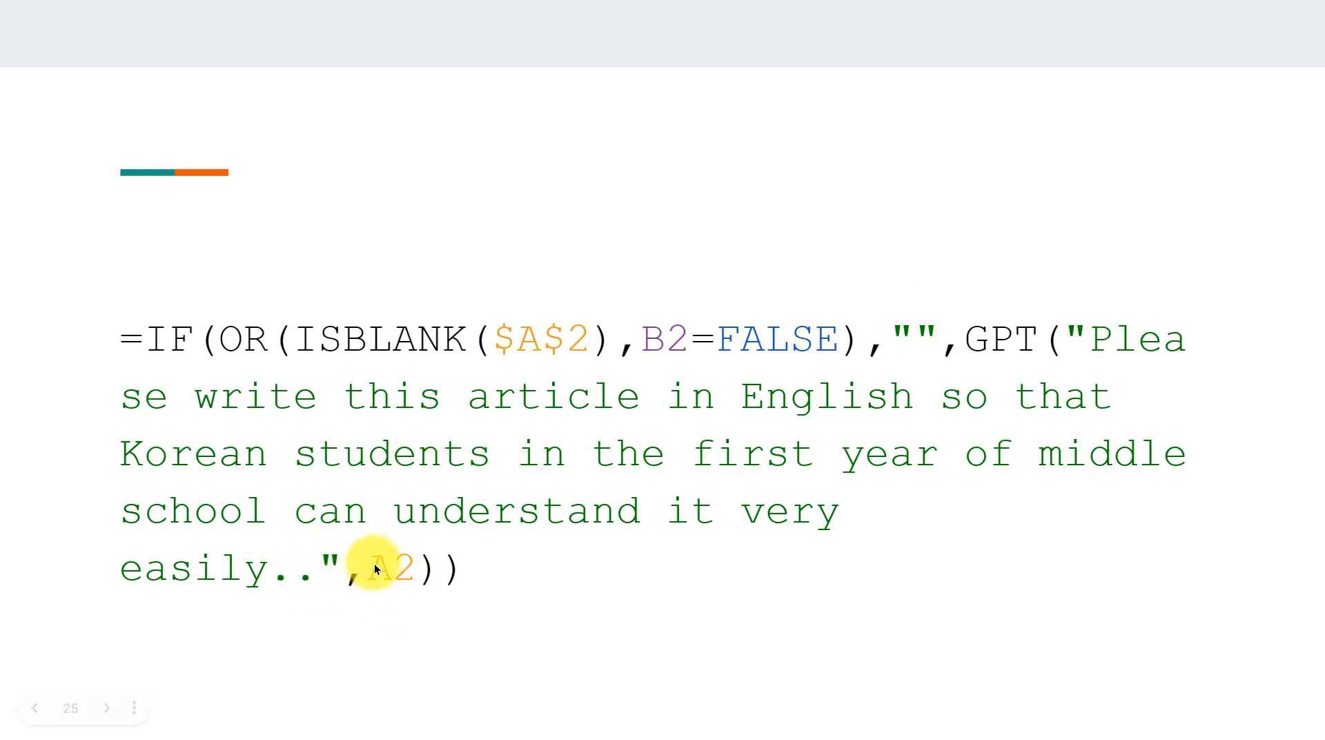
left_click(134, 707)
left_click(210, 487)
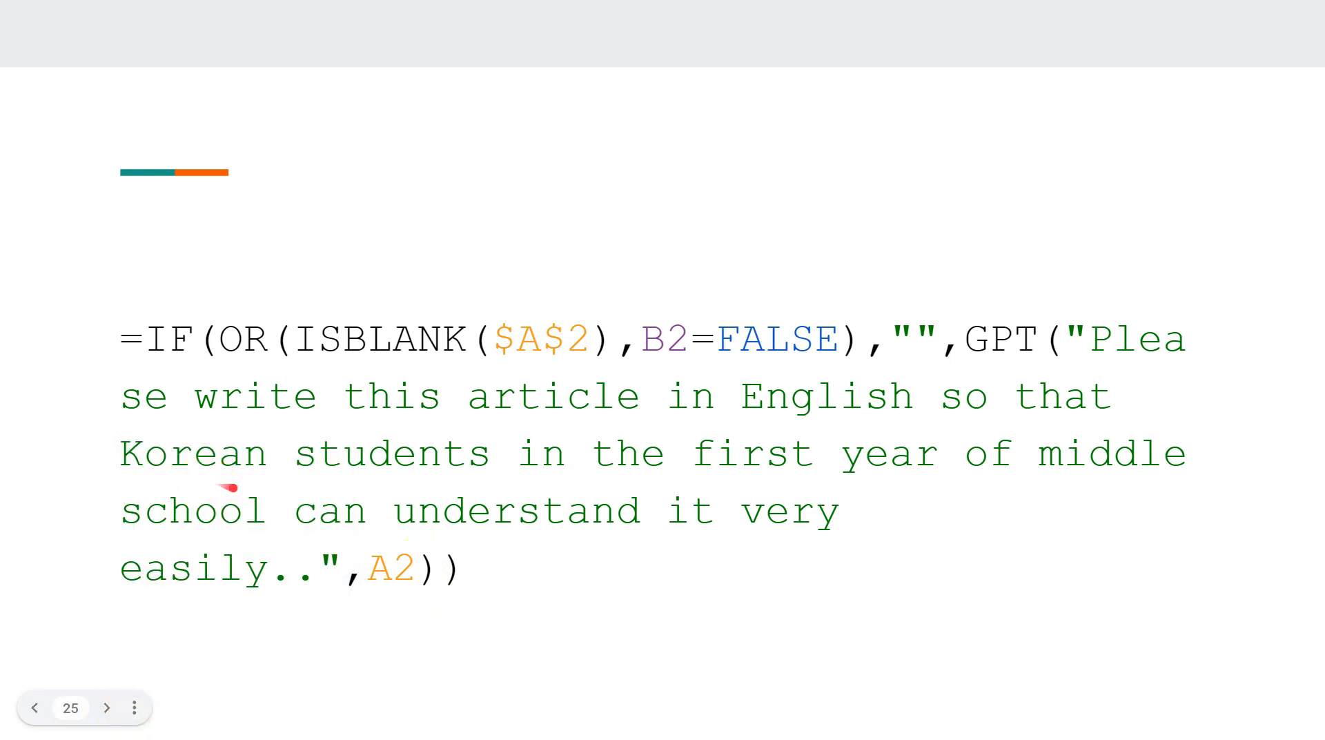
key("Right")
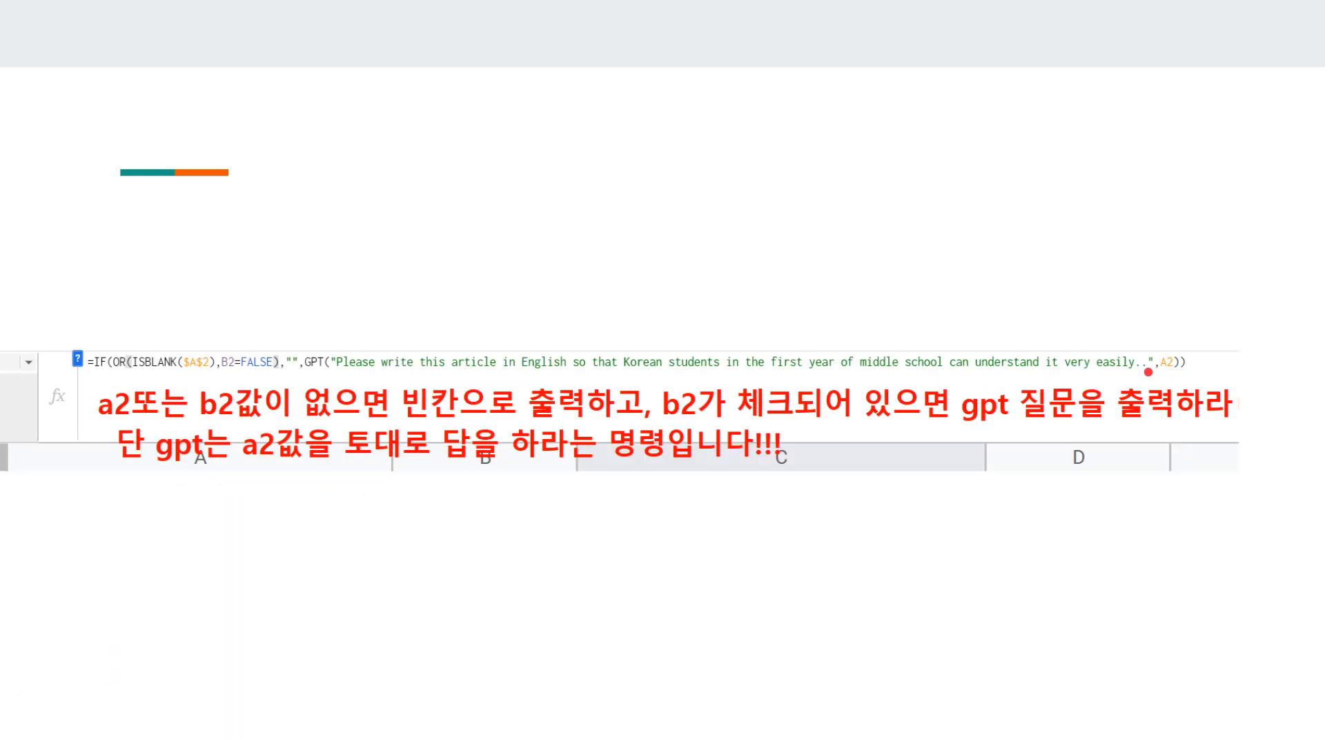
key("Left")
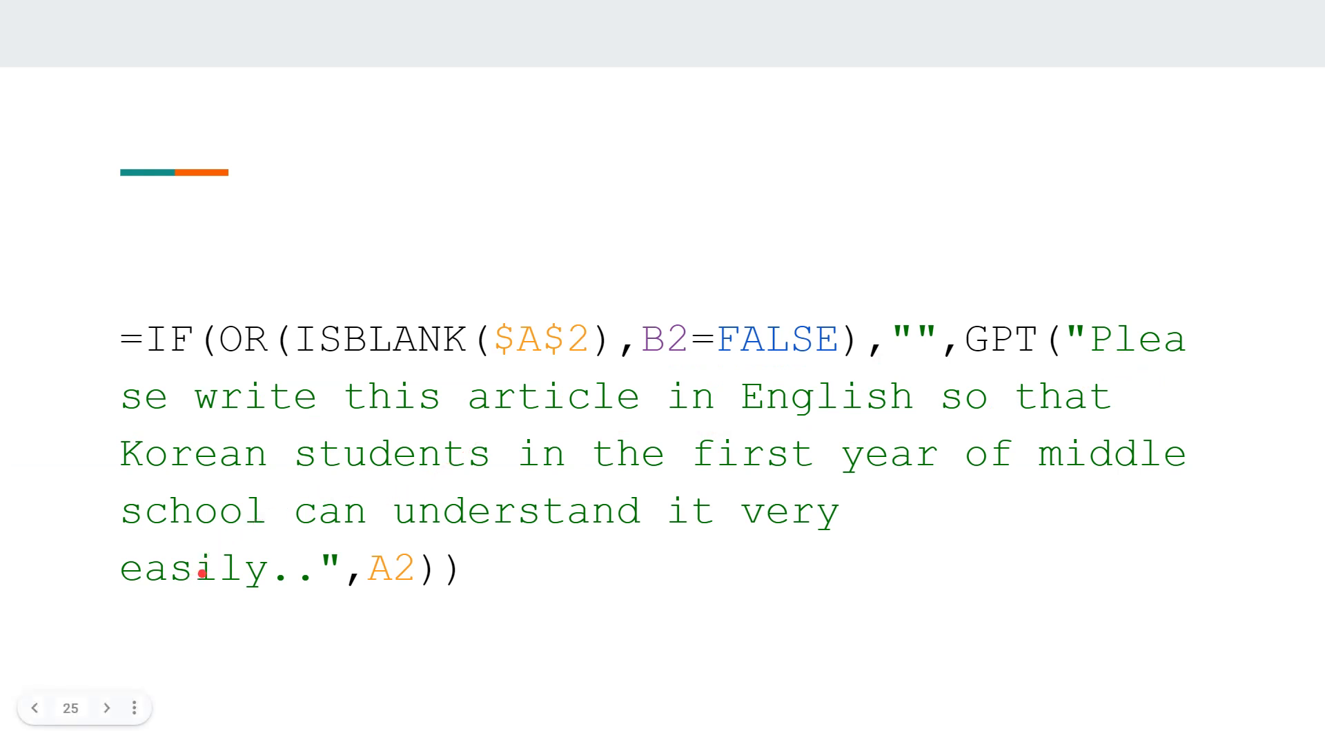
key("Right")
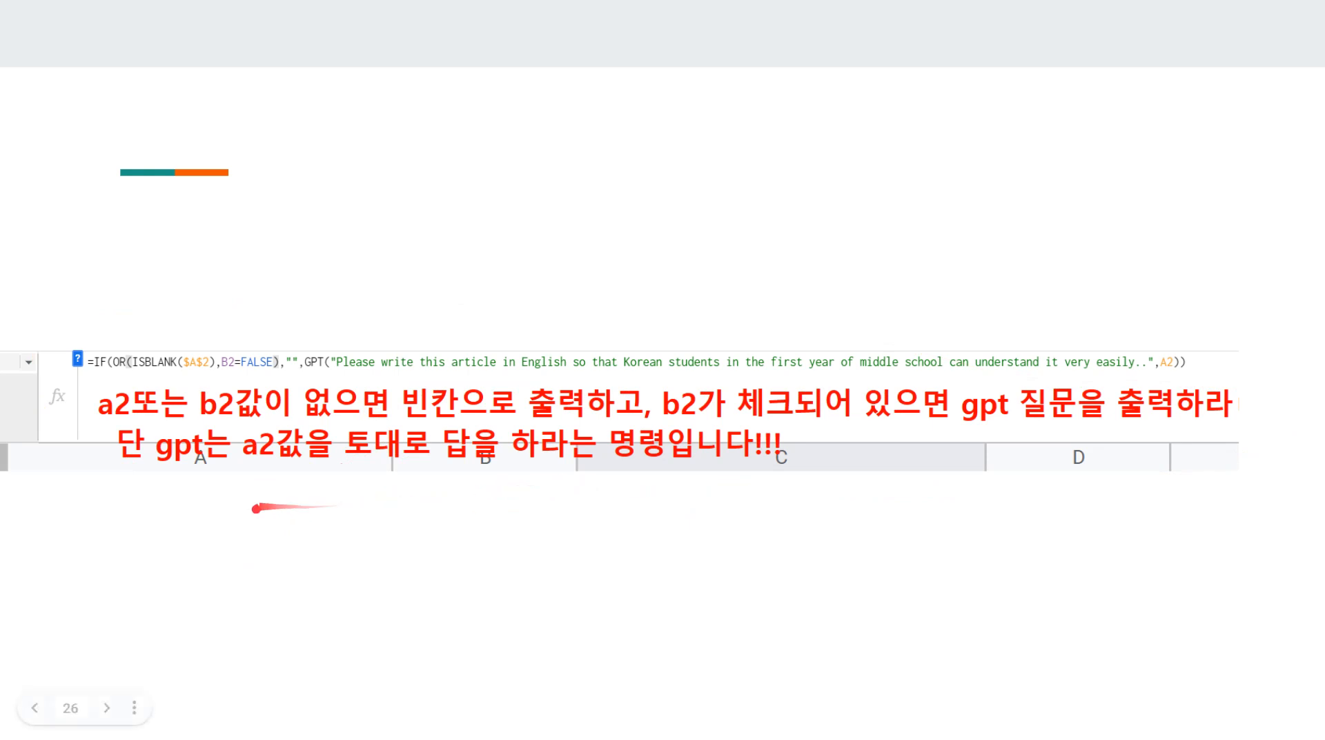
key("Right")
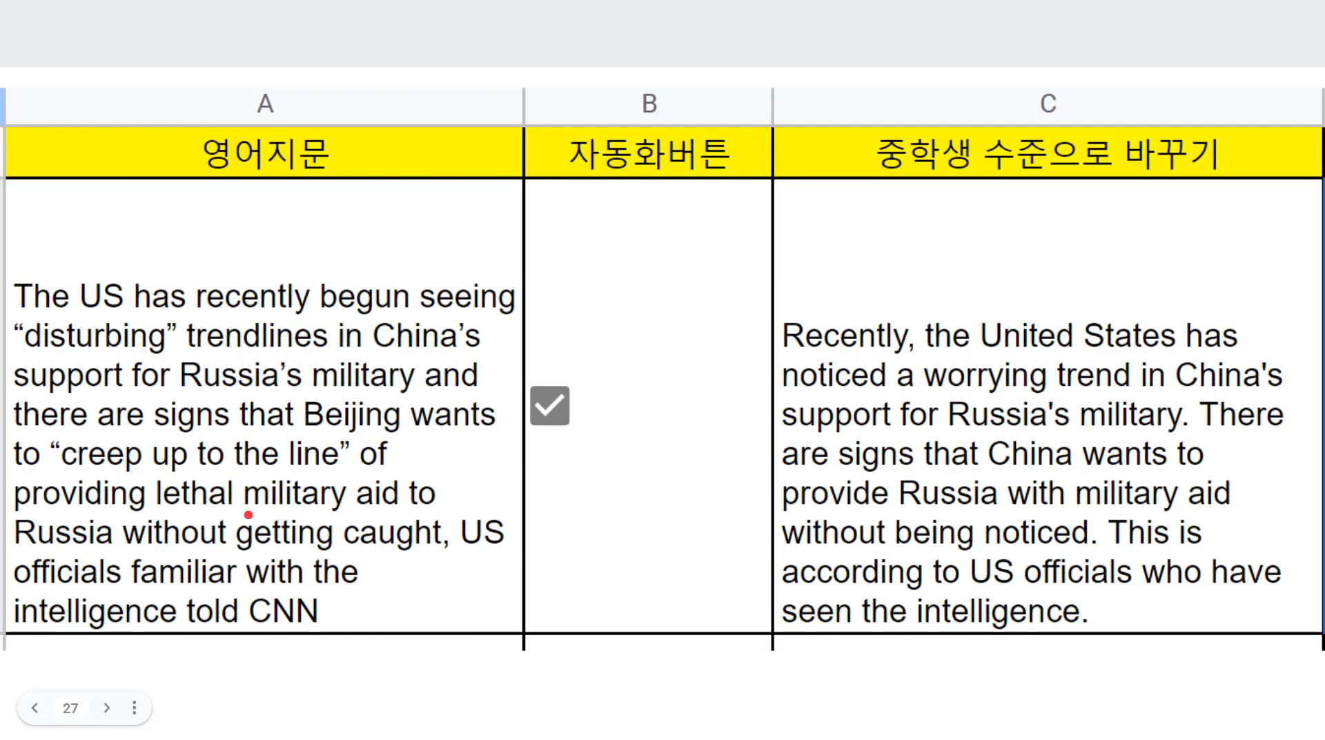
key("Escape")
Return to the spreadsheet and regenerate the GPT replies by switching the B2 checkbox off and on again
left_click(283, 10)
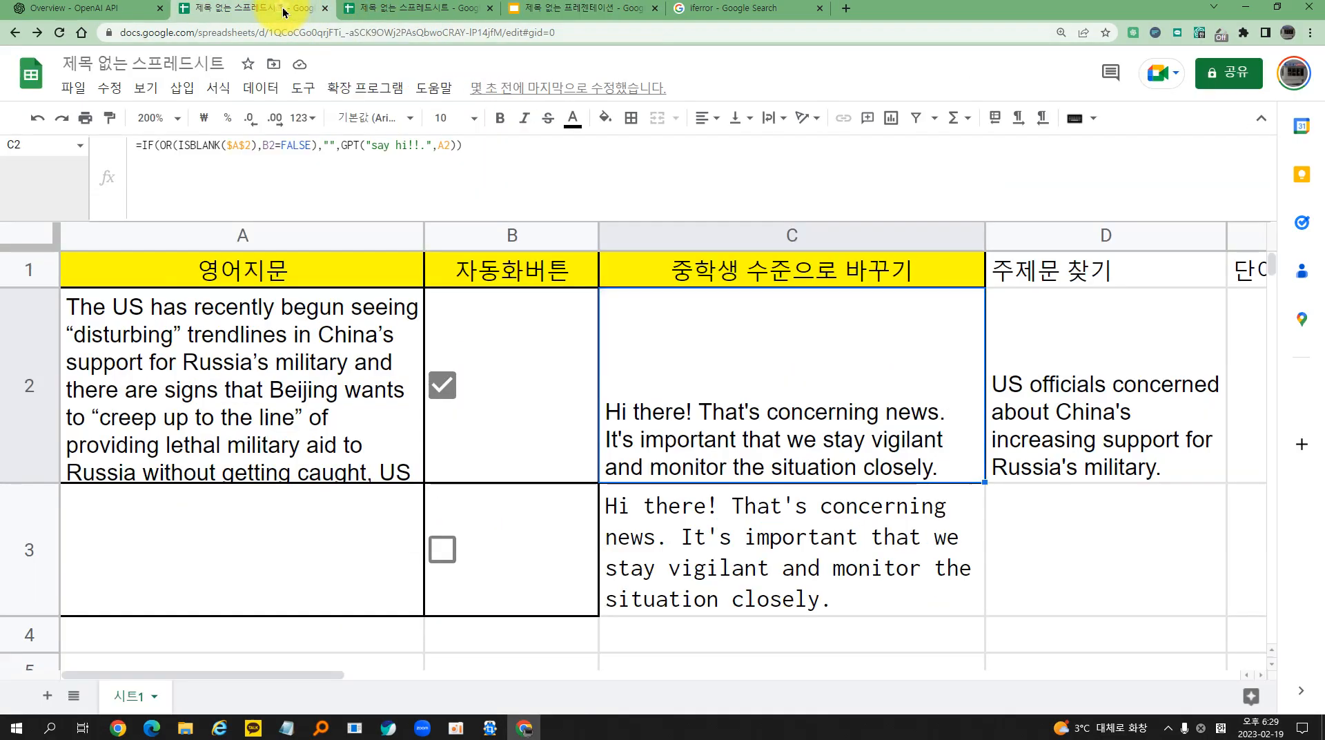
left_click(435, 385)
left_click(447, 391)
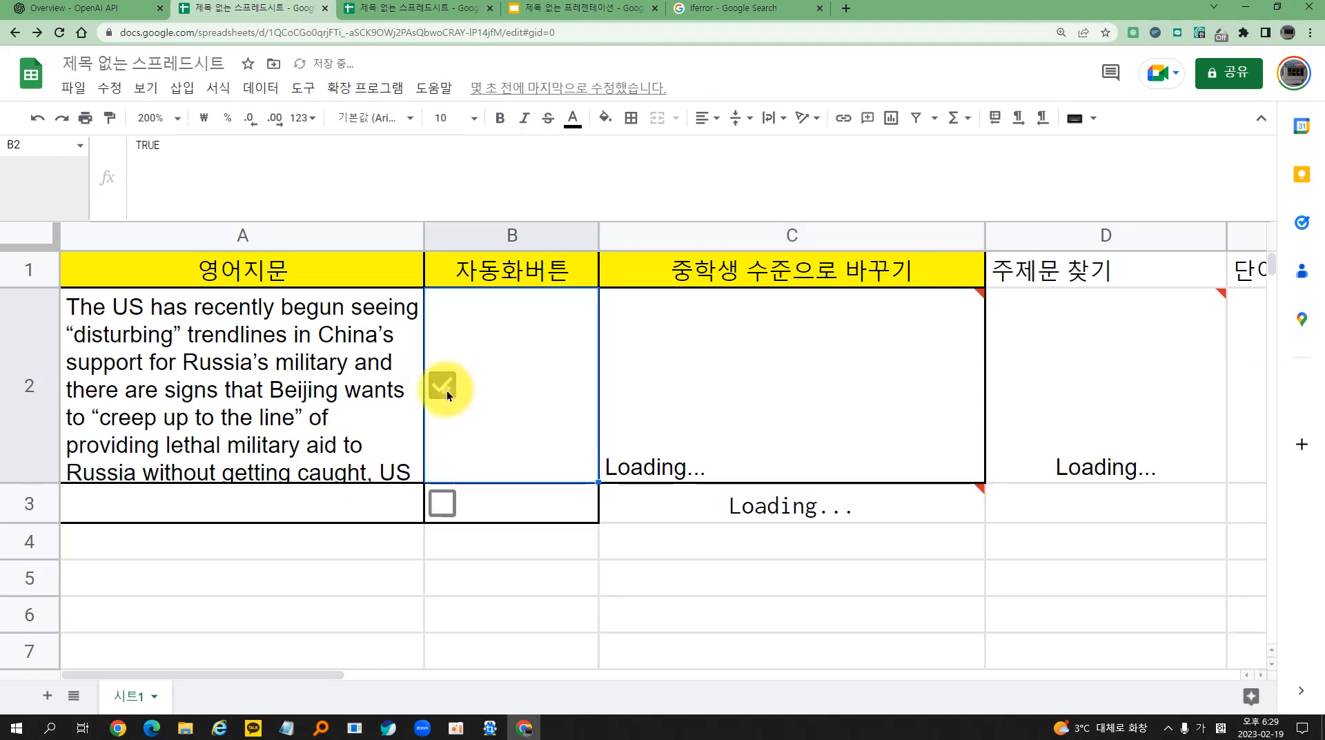
mouse_move(732, 433)
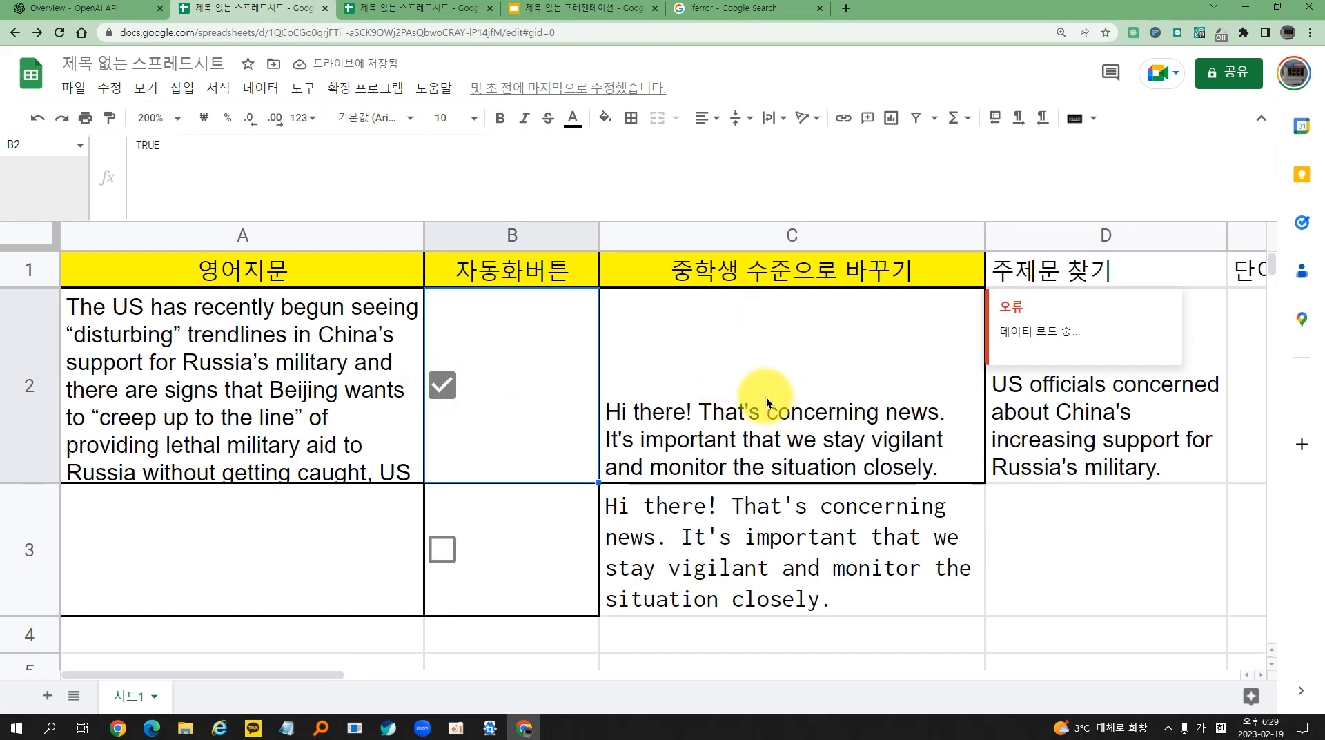
Remove the prompt text "say hi!!" from the GPT call in C2's formula
left_click(767, 401)
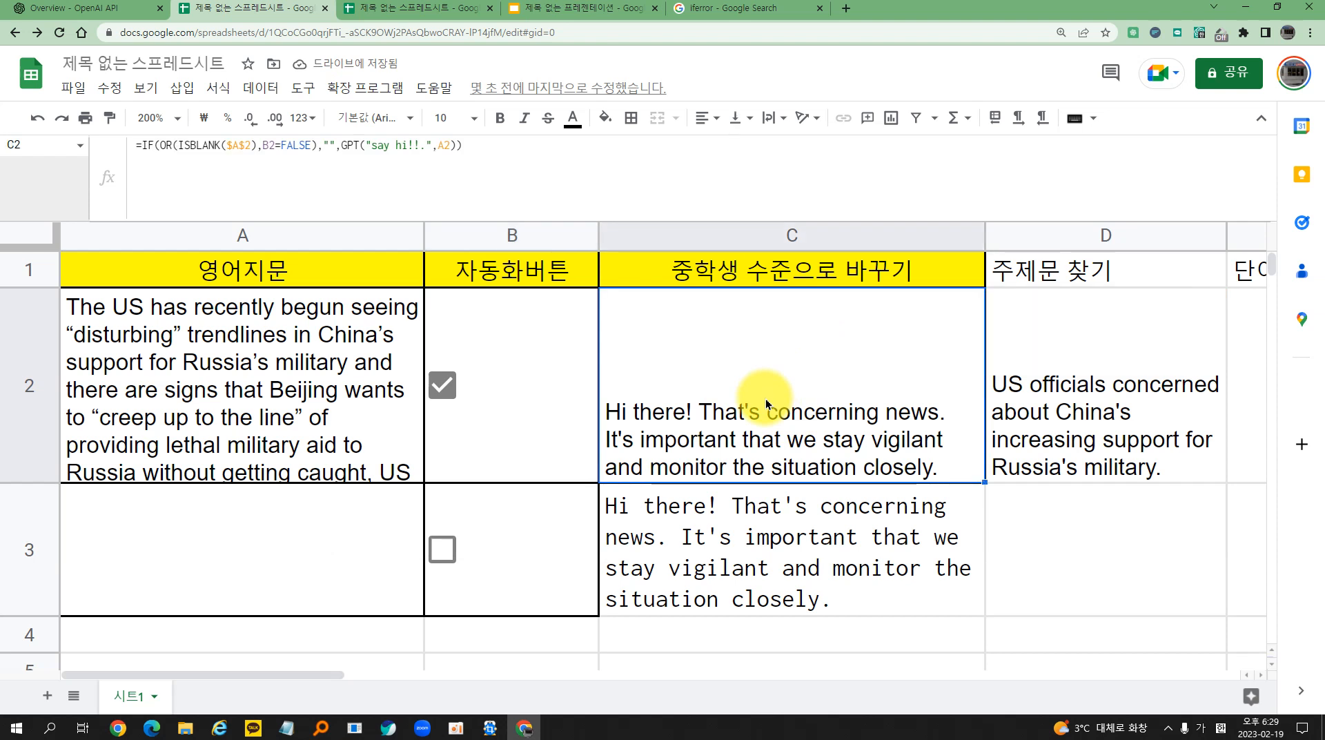
left_click(387, 148)
left_click_drag(372, 146, 419, 148)
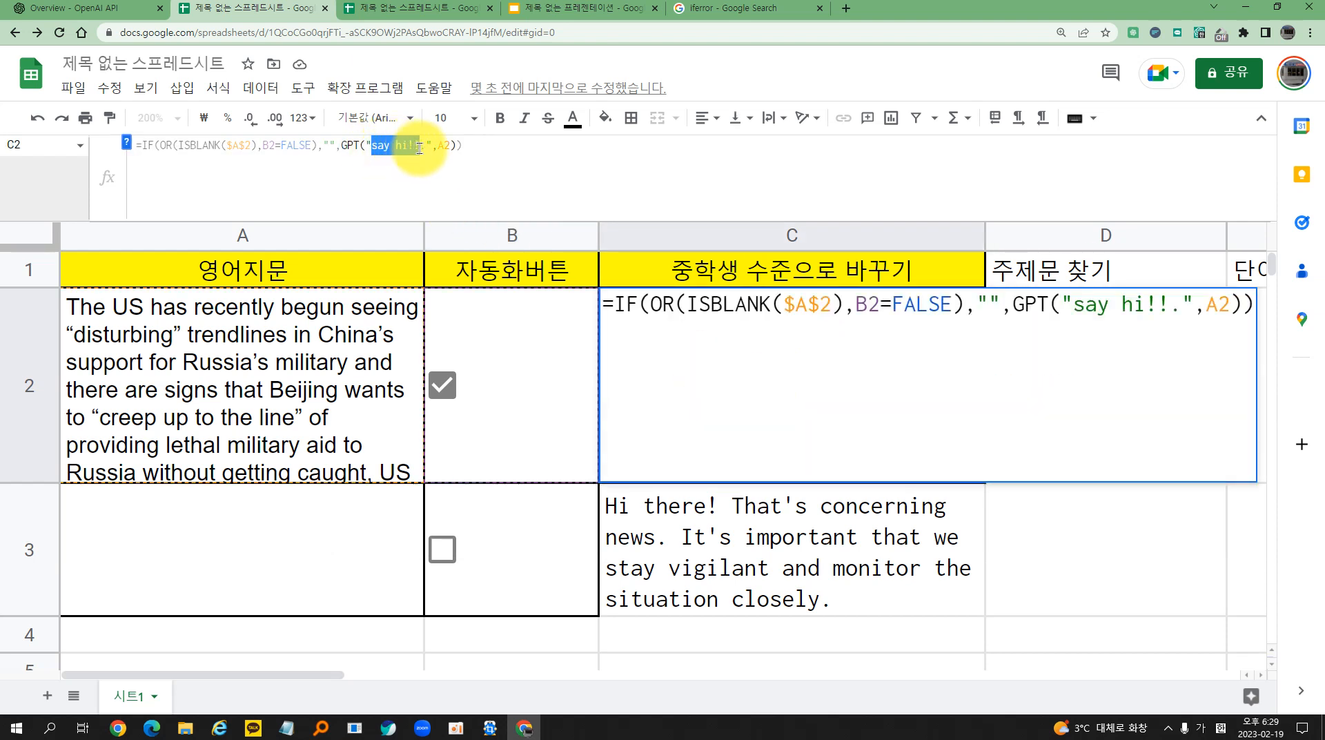
key("BackSpace")
type("ㄹ")
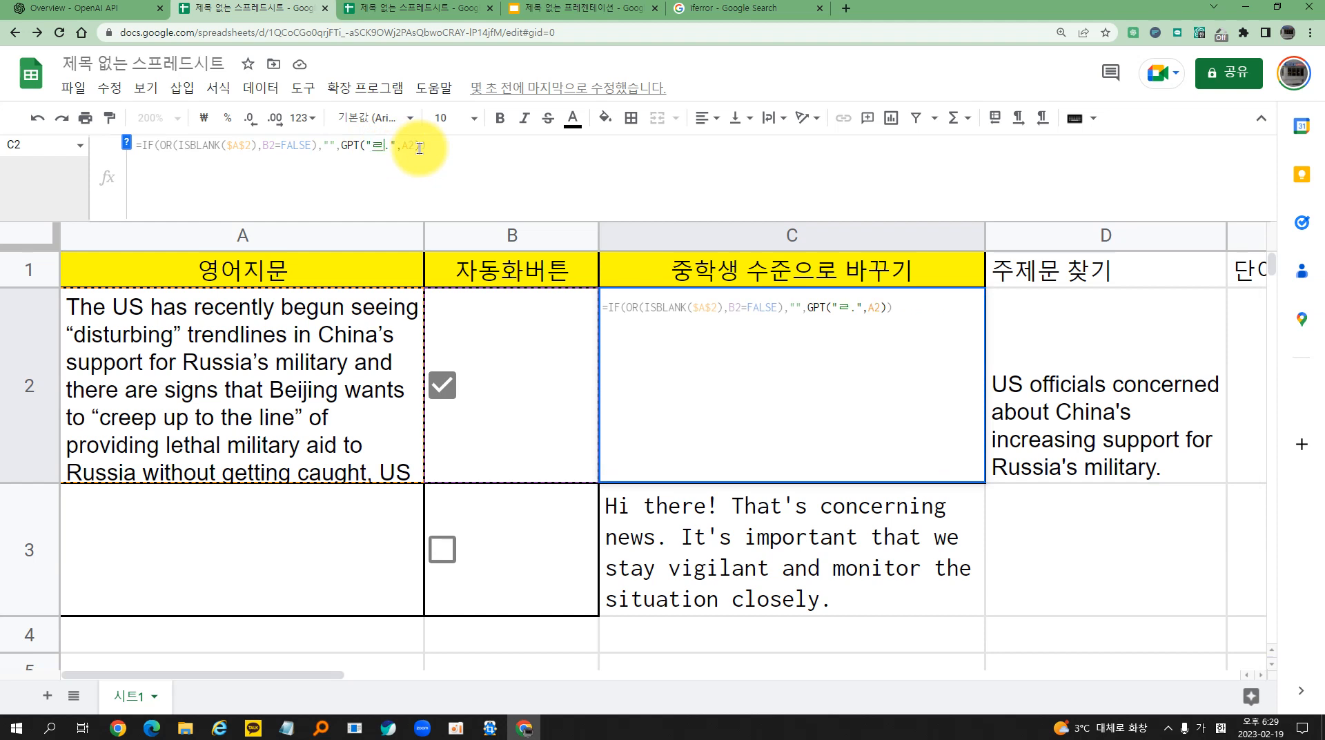
key("BackSpace")
Search for "google translate" in the browser tab with the iferror results and open Google Translate
left_click(726, 9)
left_click(728, 26)
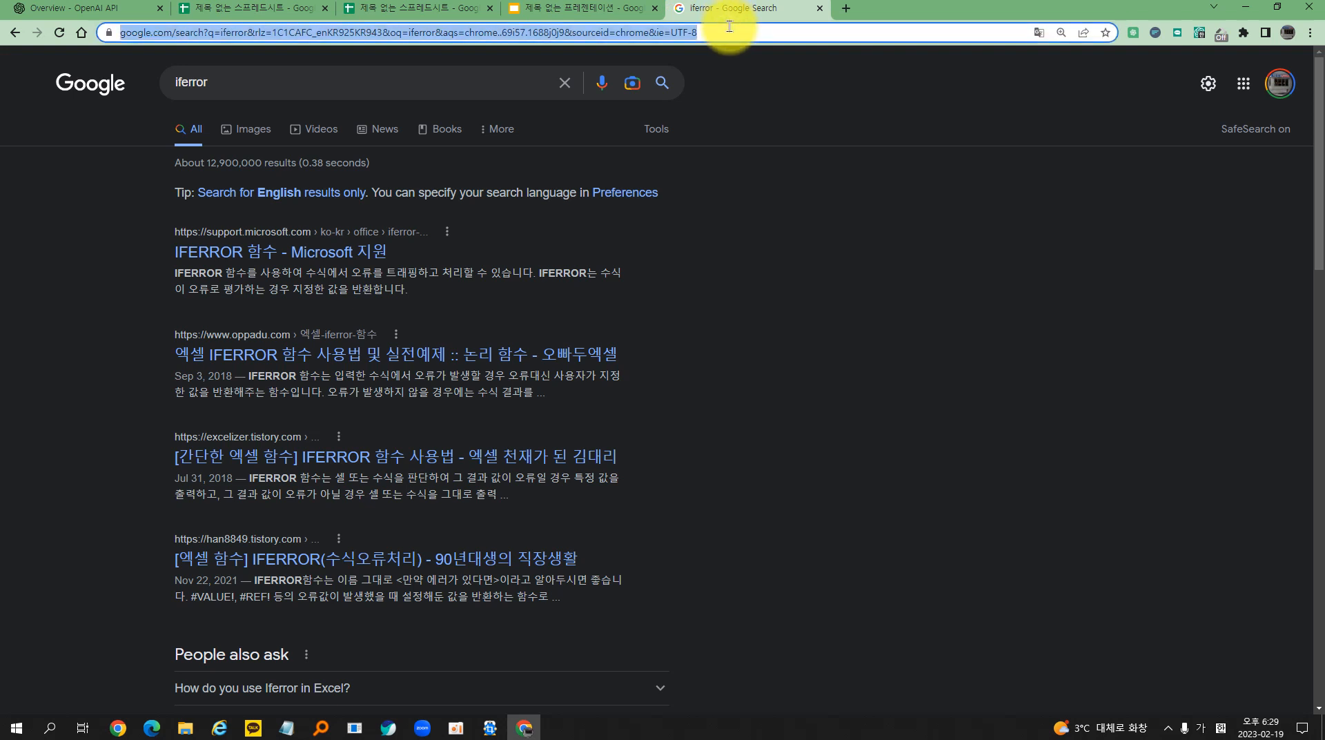
type("google tr")
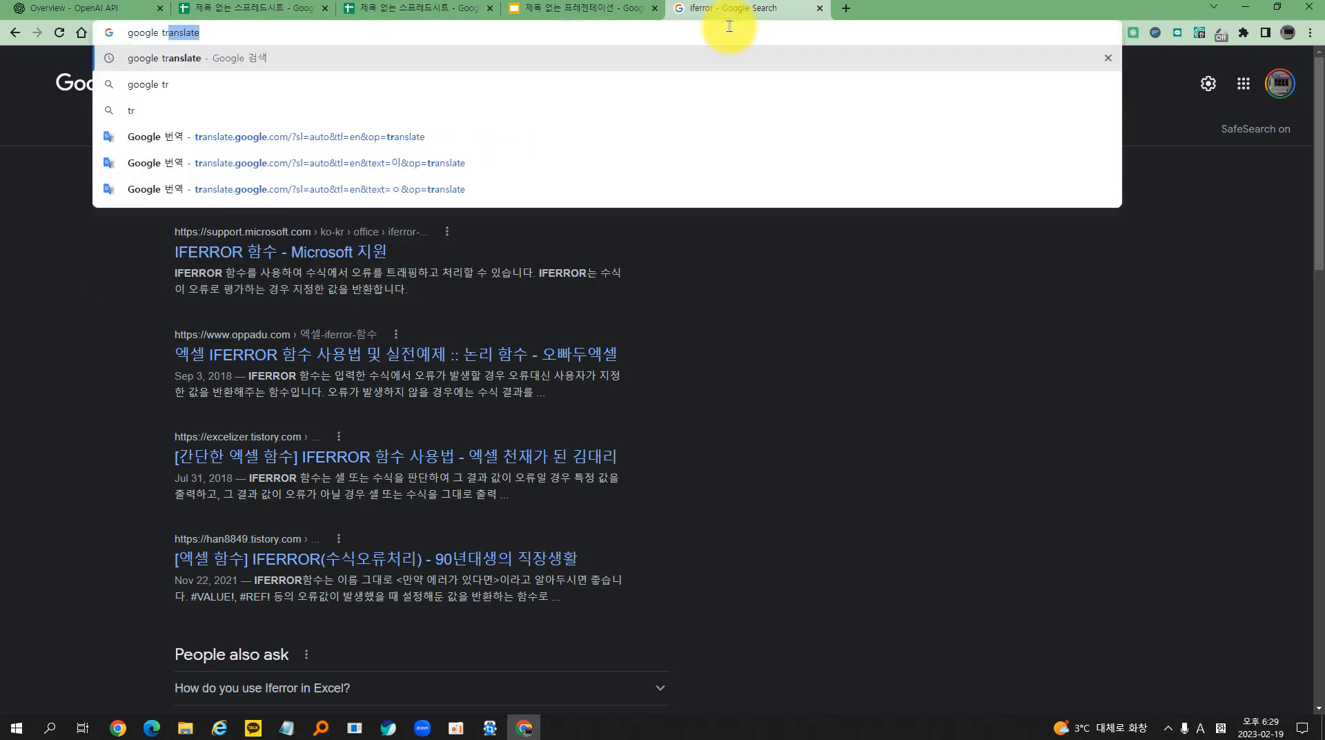
key("Return")
left_click(254, 428)
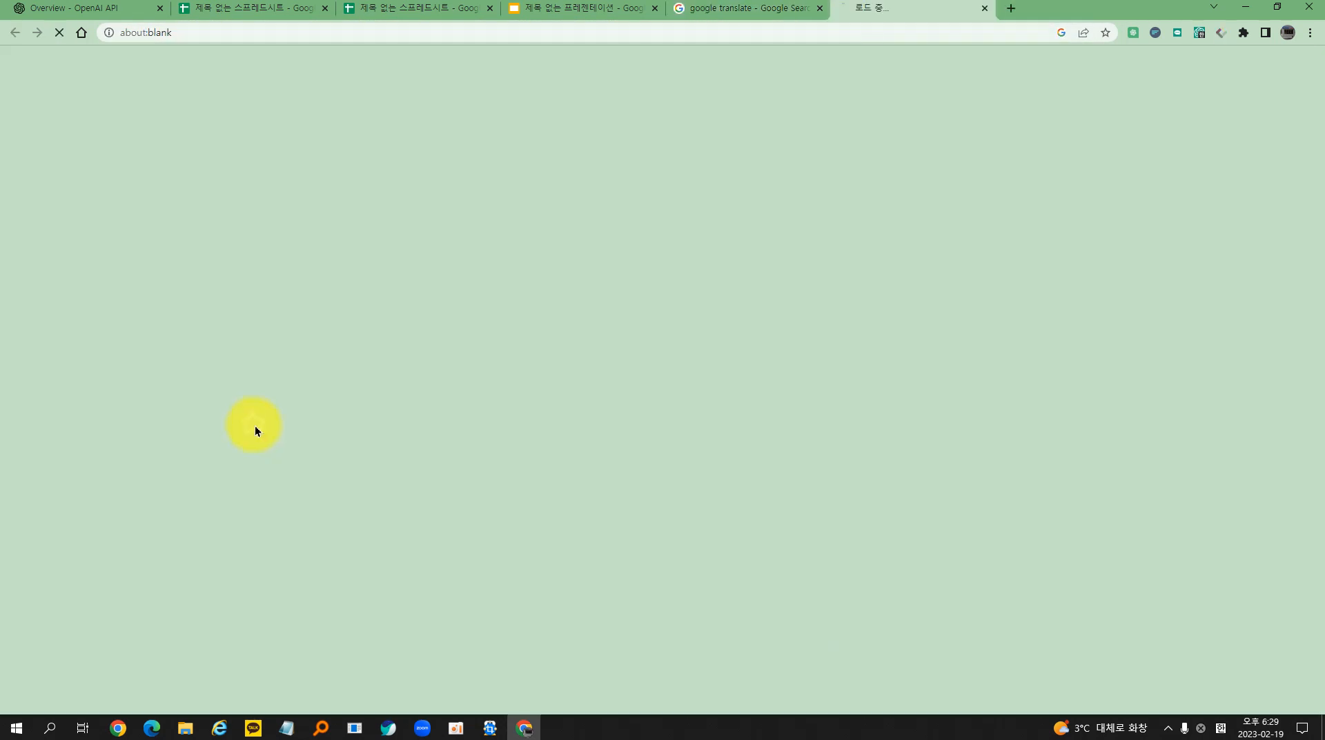
Translate "이 부분을 한국의 중학교 1학년 학생도 쉽게 이해할 수 있도록 영어로 다시 작성해줘" into English and copy the translation
type("ㅇ이 부분을 한국으")
type("의 중ㅎ가교")
key("BackSpace")
key("BackSpace")
key("BackSpace")
key("BackSpace")
type("학교 1학년ㄷ")
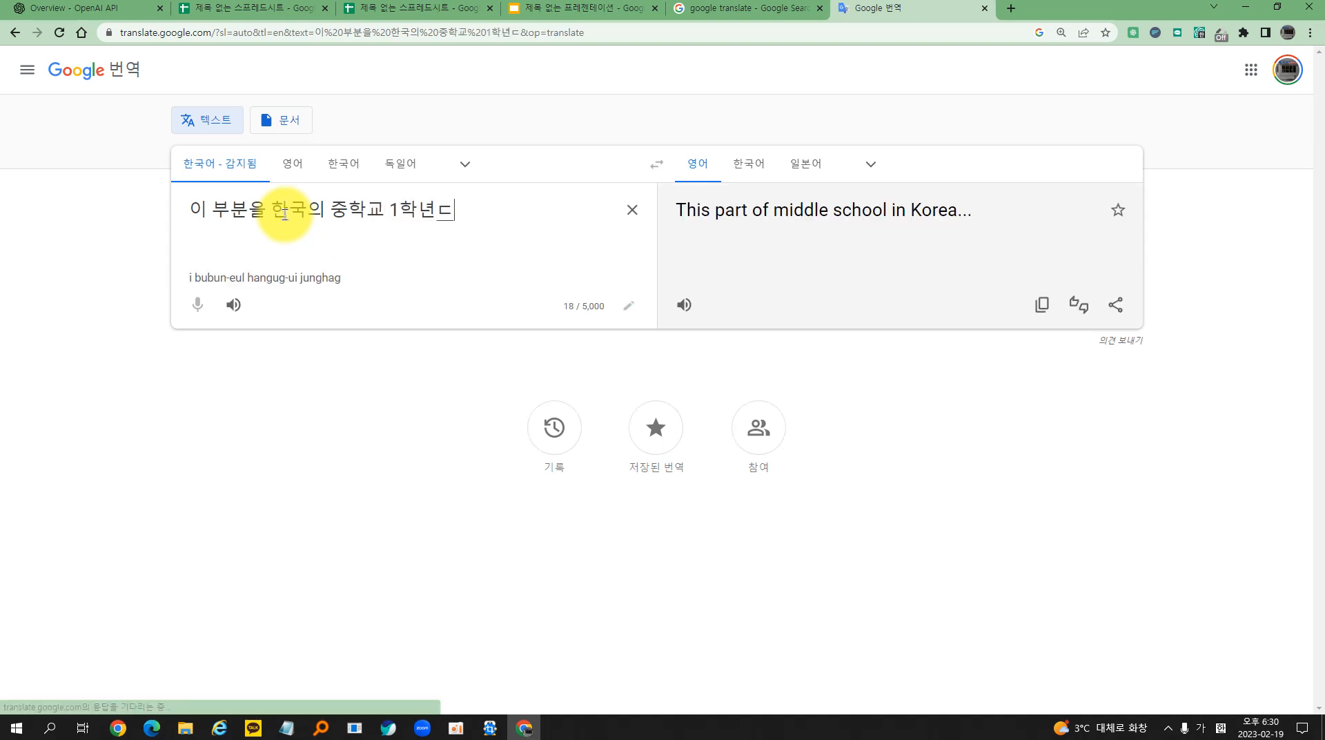
key("BackSpace")
type("학생도 쉽게 이해할 수 있")
key("Return")
type("드")
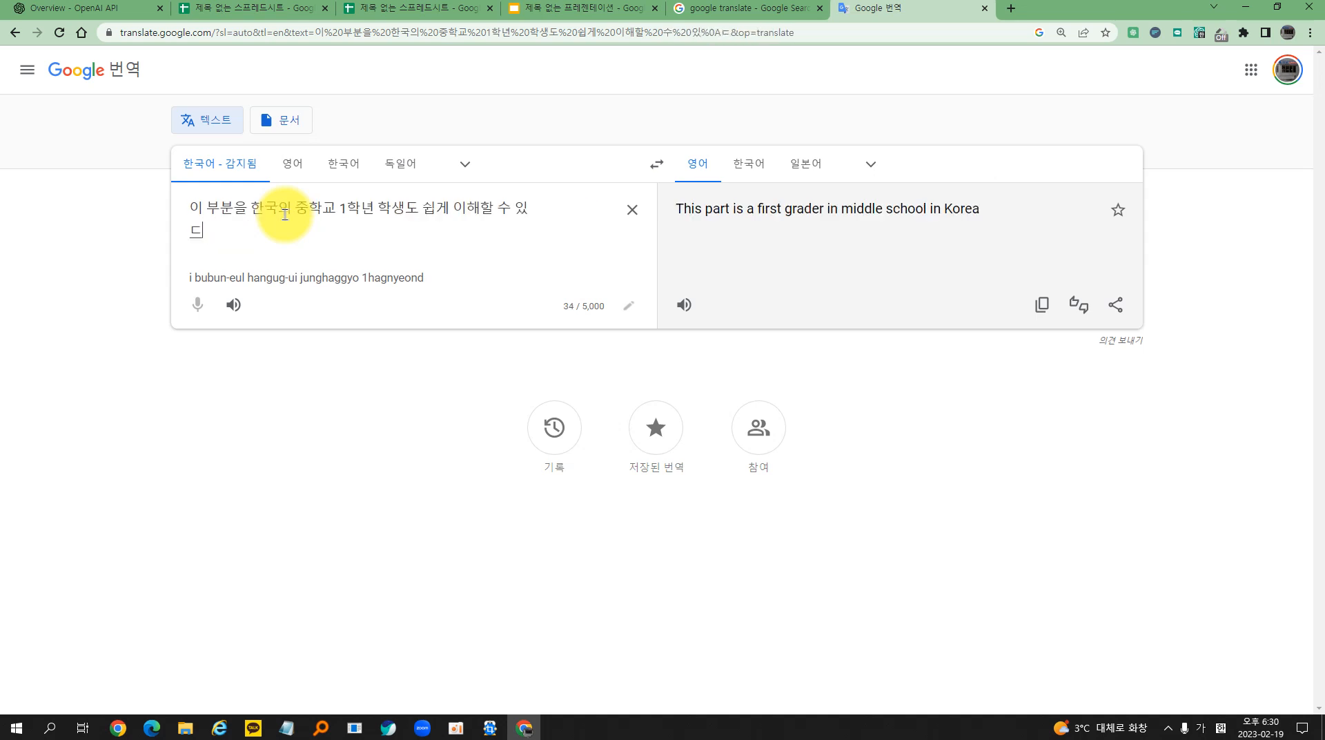
type("도록 영어로 다시 작성해줘")
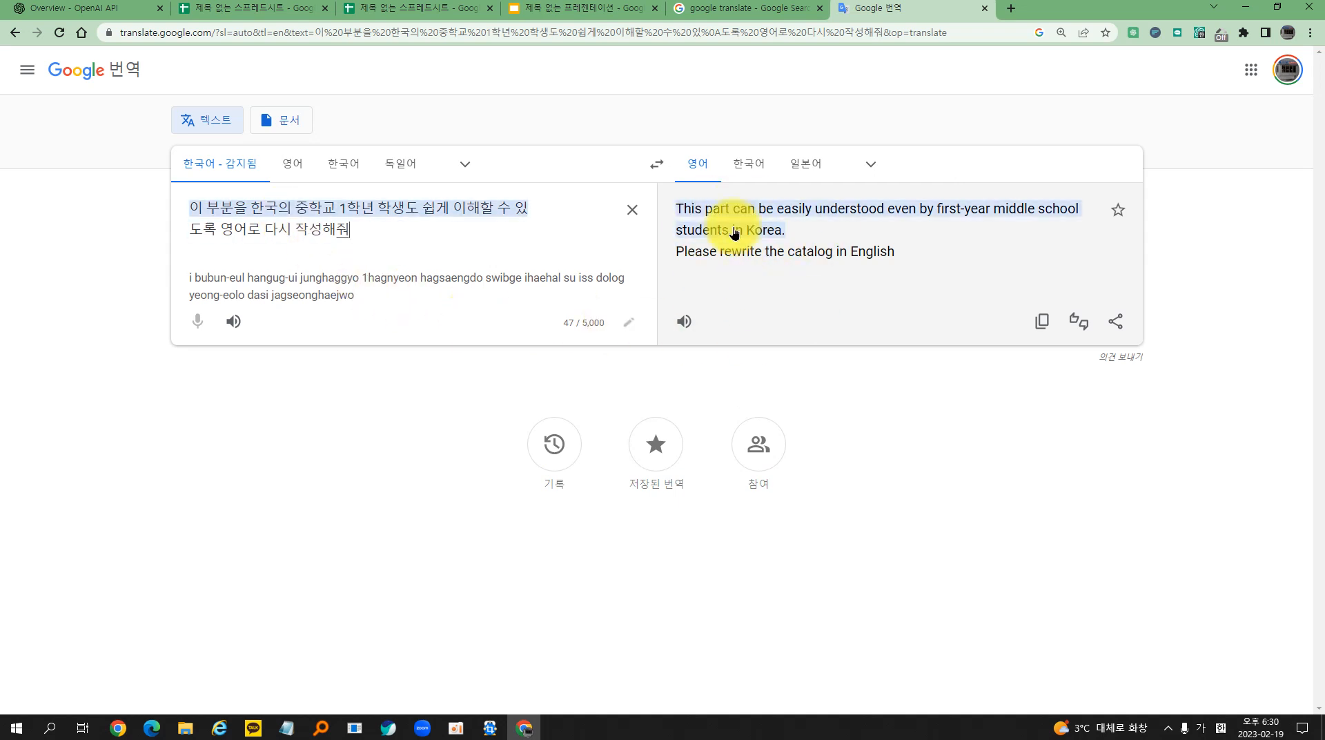
left_click(1042, 332)
Return to the passage spreadsheet and paste the copied translation as the GPT prompt in C2's formula, replacing the leftover prompt characters
left_click(425, 8)
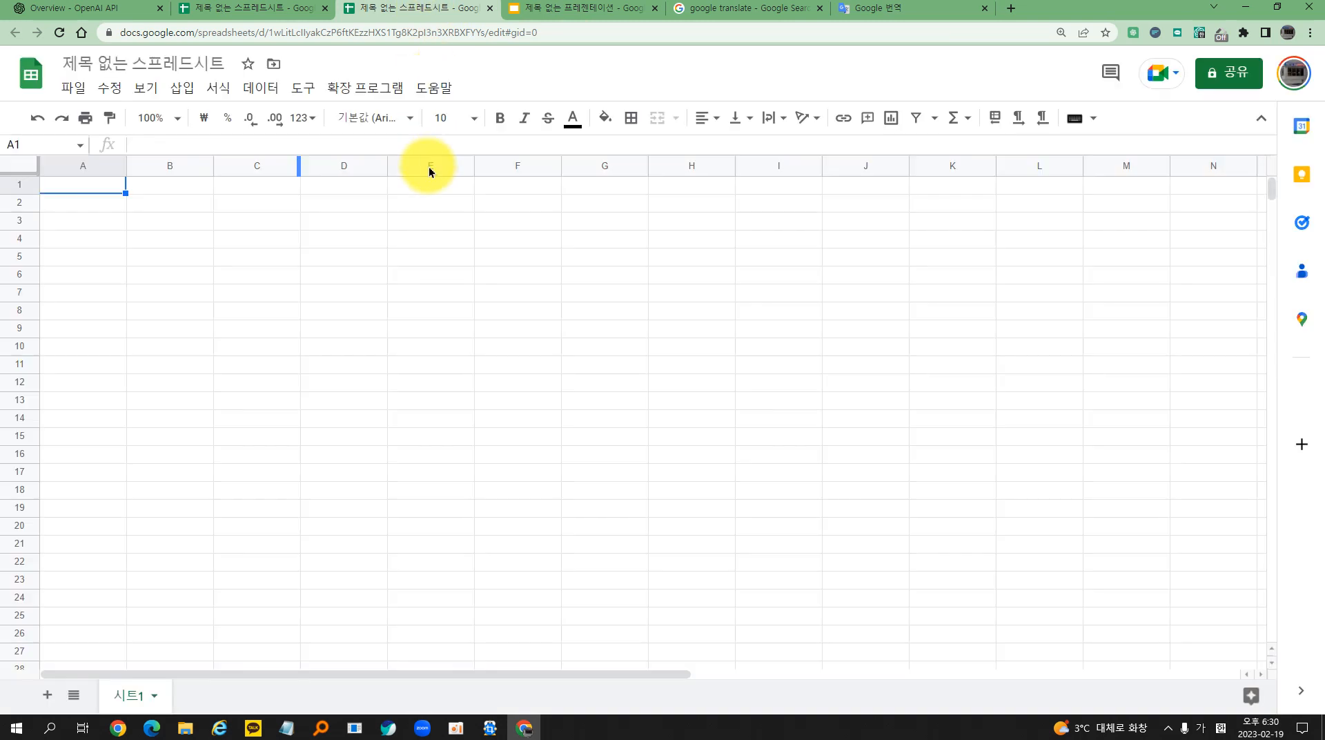
left_click(325, 9)
left_click(378, 145)
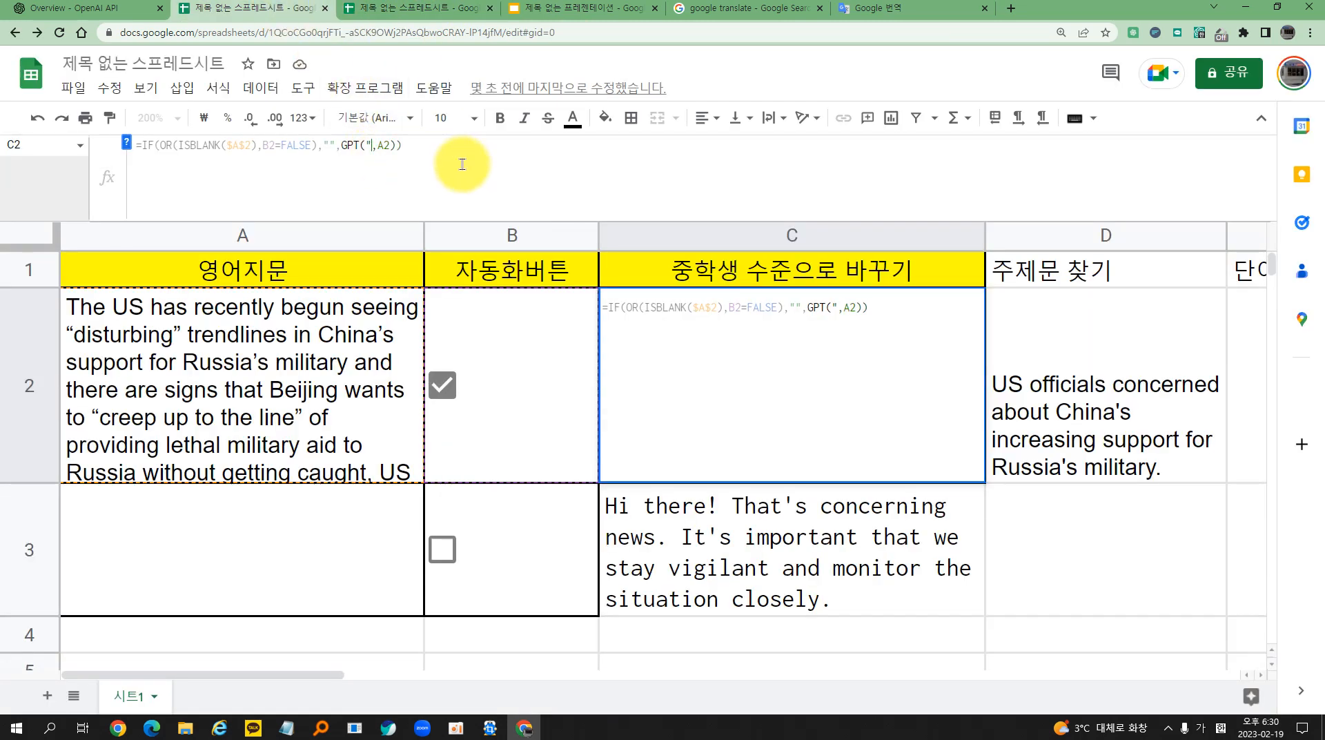
key("ctrl+v")
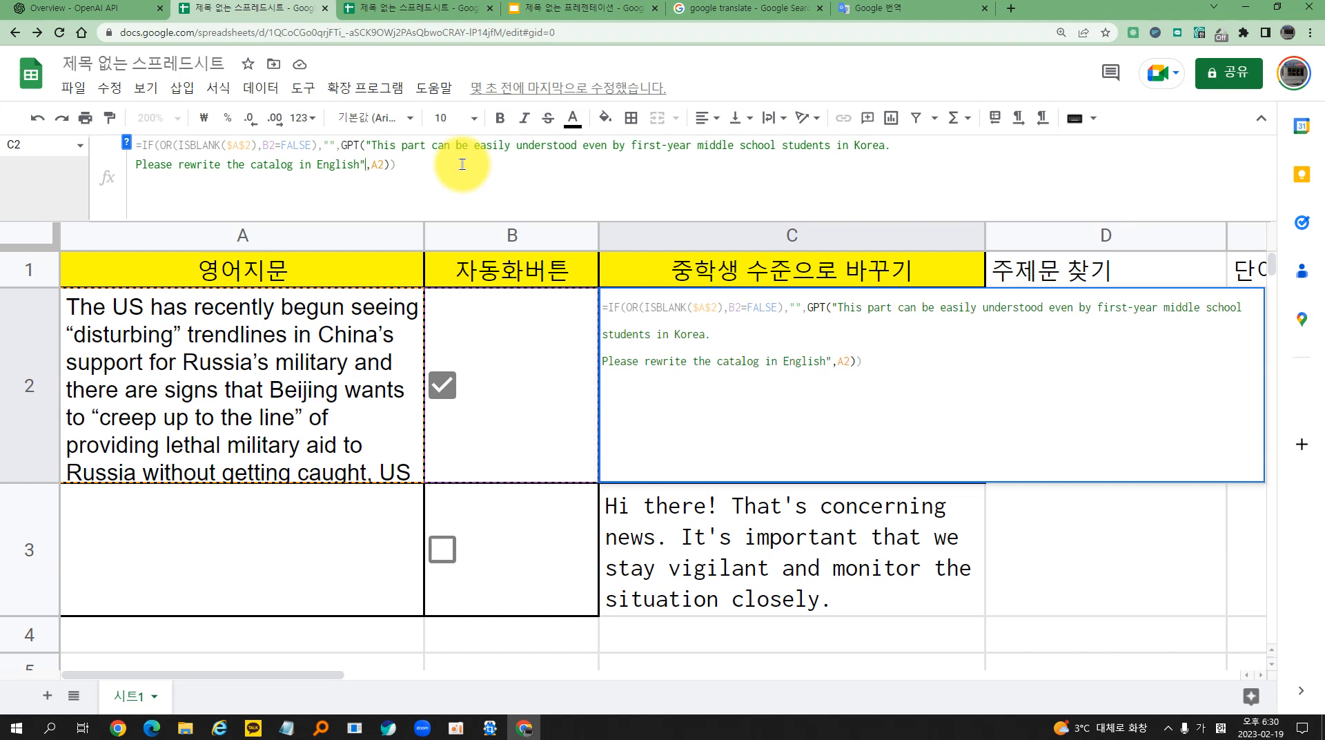
key("Return")
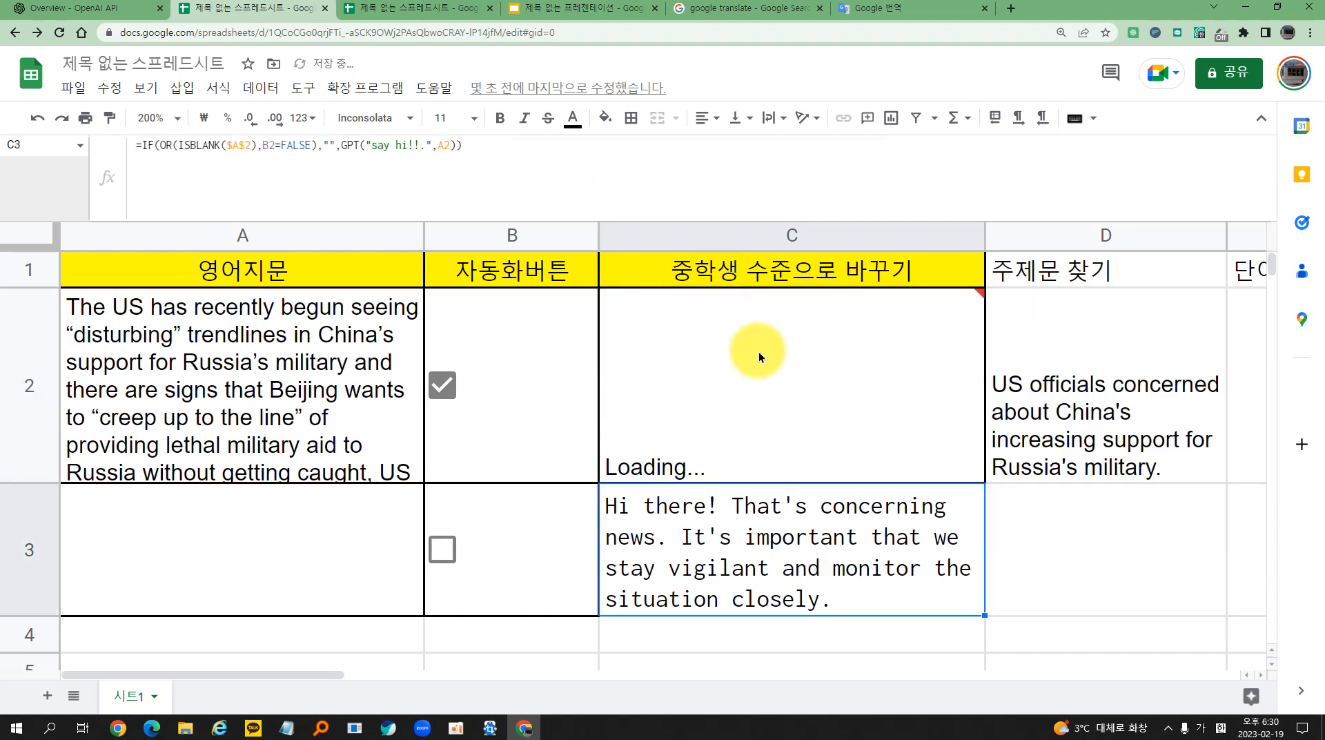
mouse_move(788, 399)
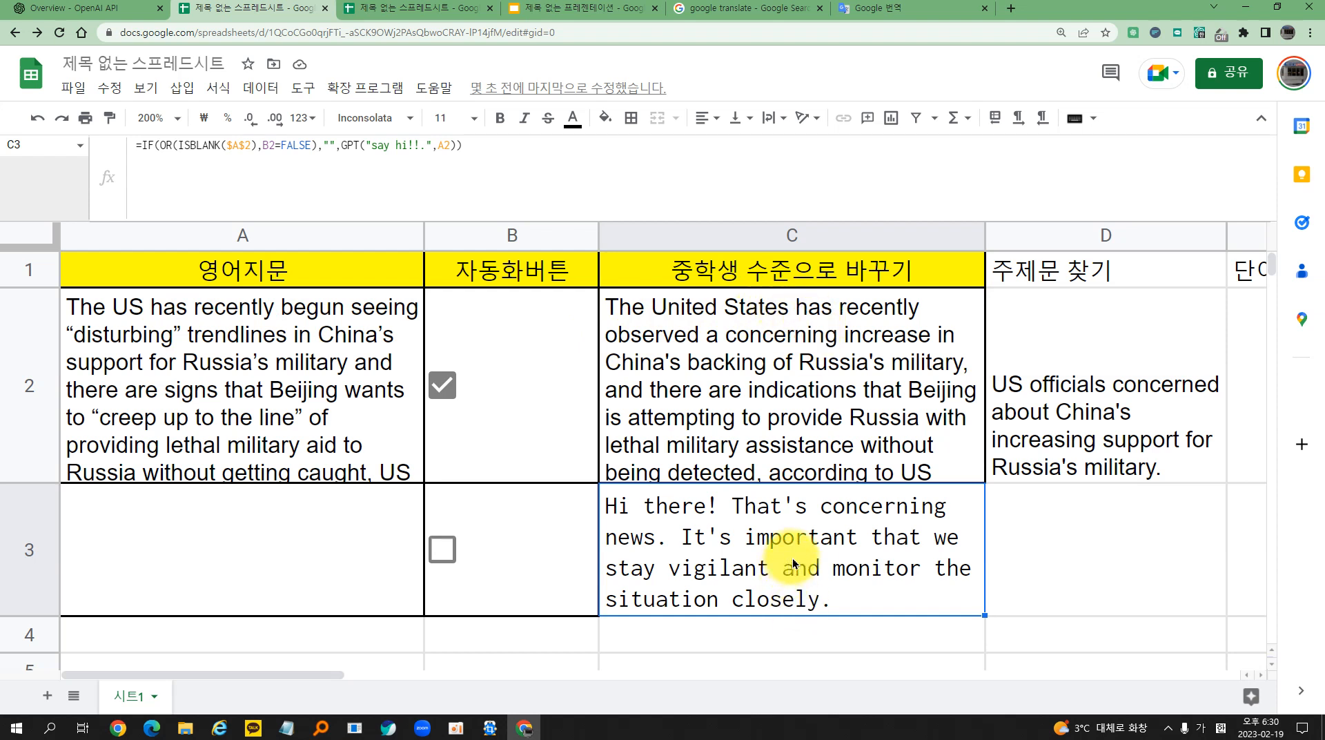
Clear the contents of cell C3 and of the range D1:E2
key("Delete")
left_click(1063, 290)
key("ctrl+space")
key("Delete")
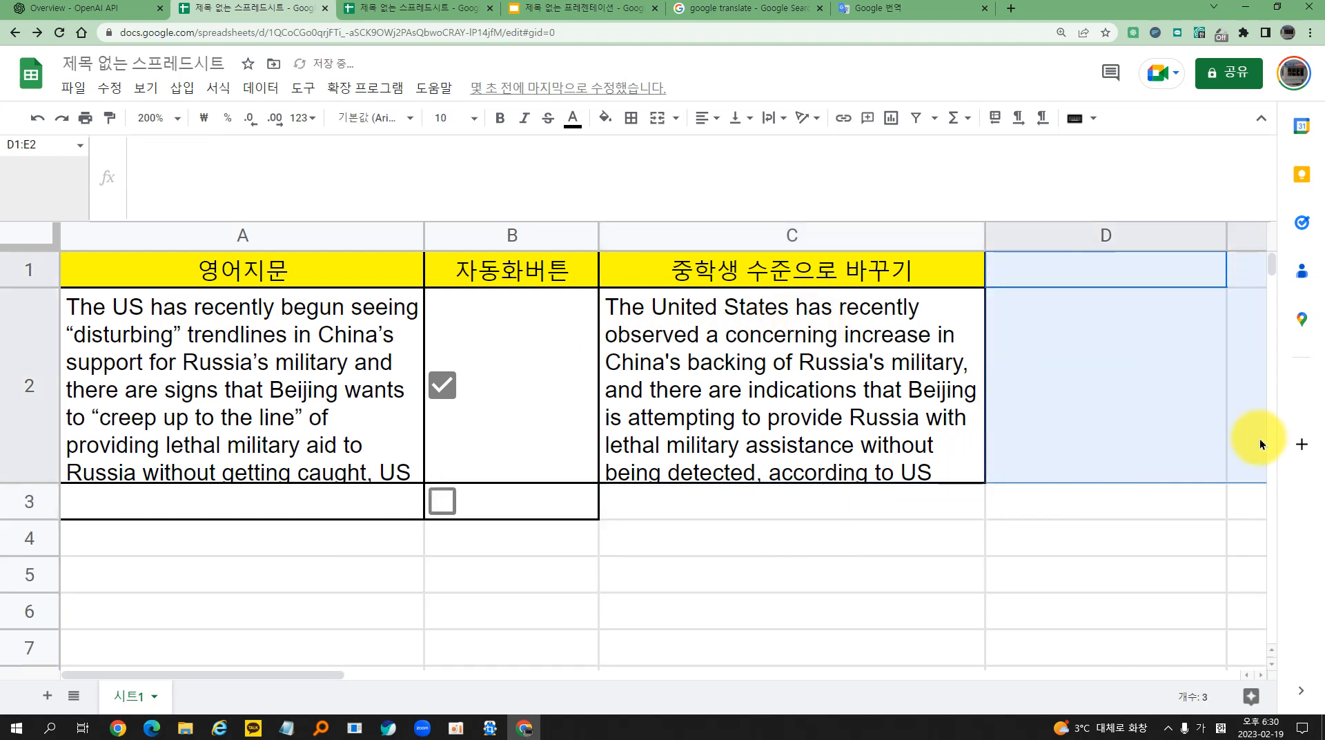
Enter the header "단어를 찾아줘" in cell D1
left_click(1057, 279)
type("단어를")
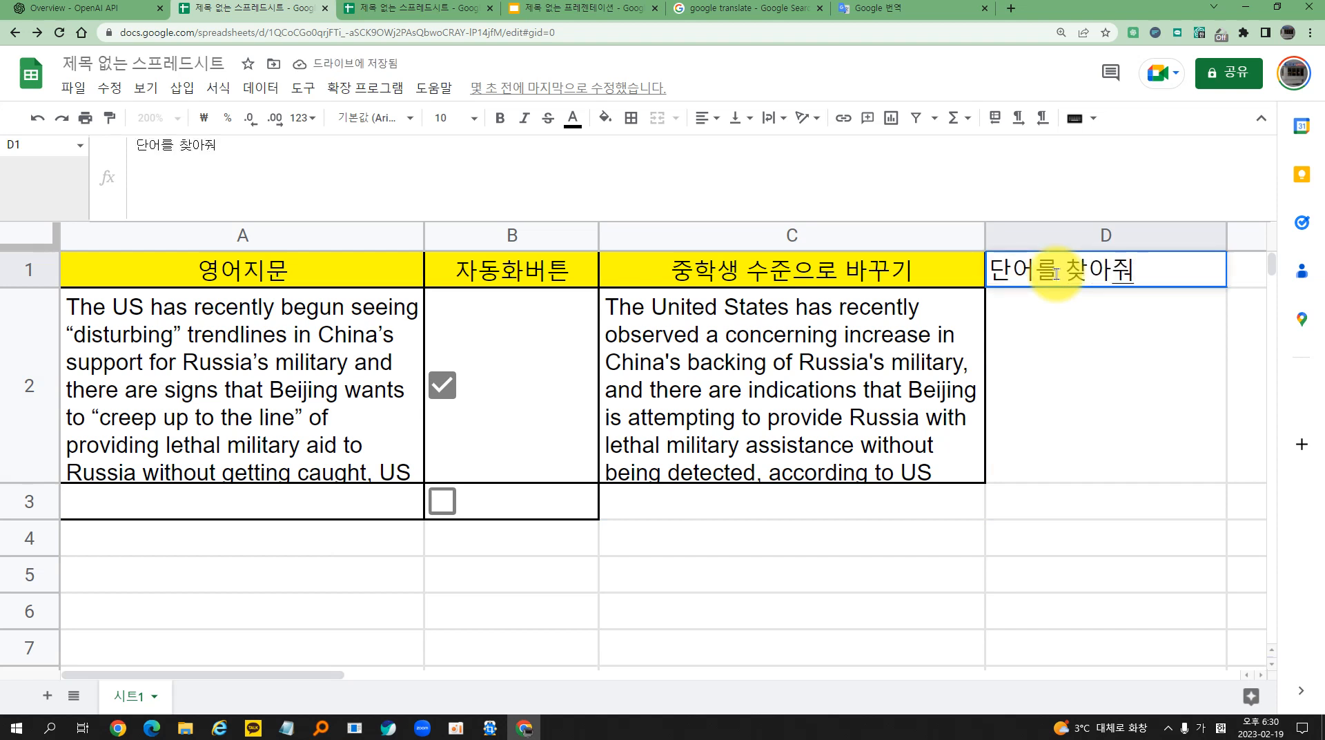
type(" 찾아줘")
left_click(1041, 378)
Copy the full formula text from C2 into D2, keeping its B2 and A2 references
left_click(811, 336)
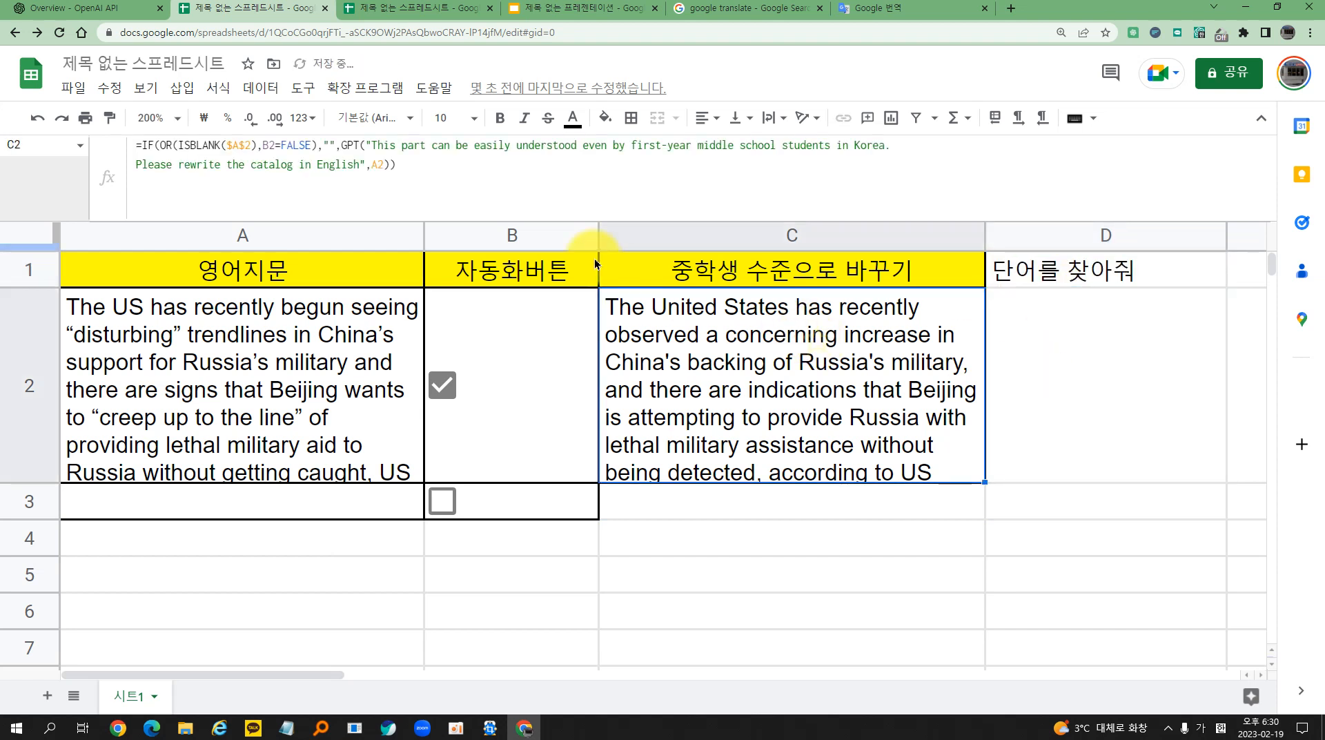
triple_click(443, 169)
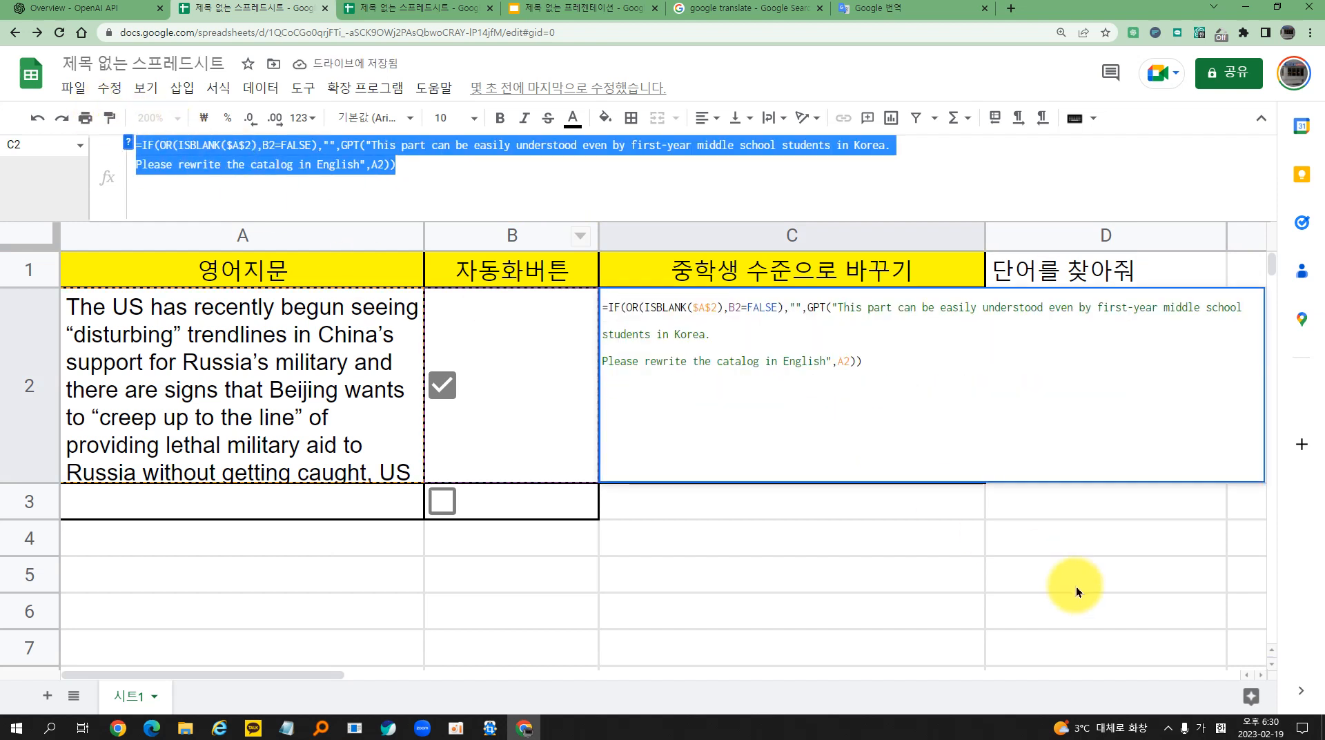
left_click(1091, 384)
left_click(458, 183)
key("ctrl+v")
In Google Translate, translate "이 지문을 중학교 1학년이 이해할 수 있도록 단어를 5개 찾는데 한글 뜻도 함께 제공해줘" and copy the English result
left_click(856, 10)
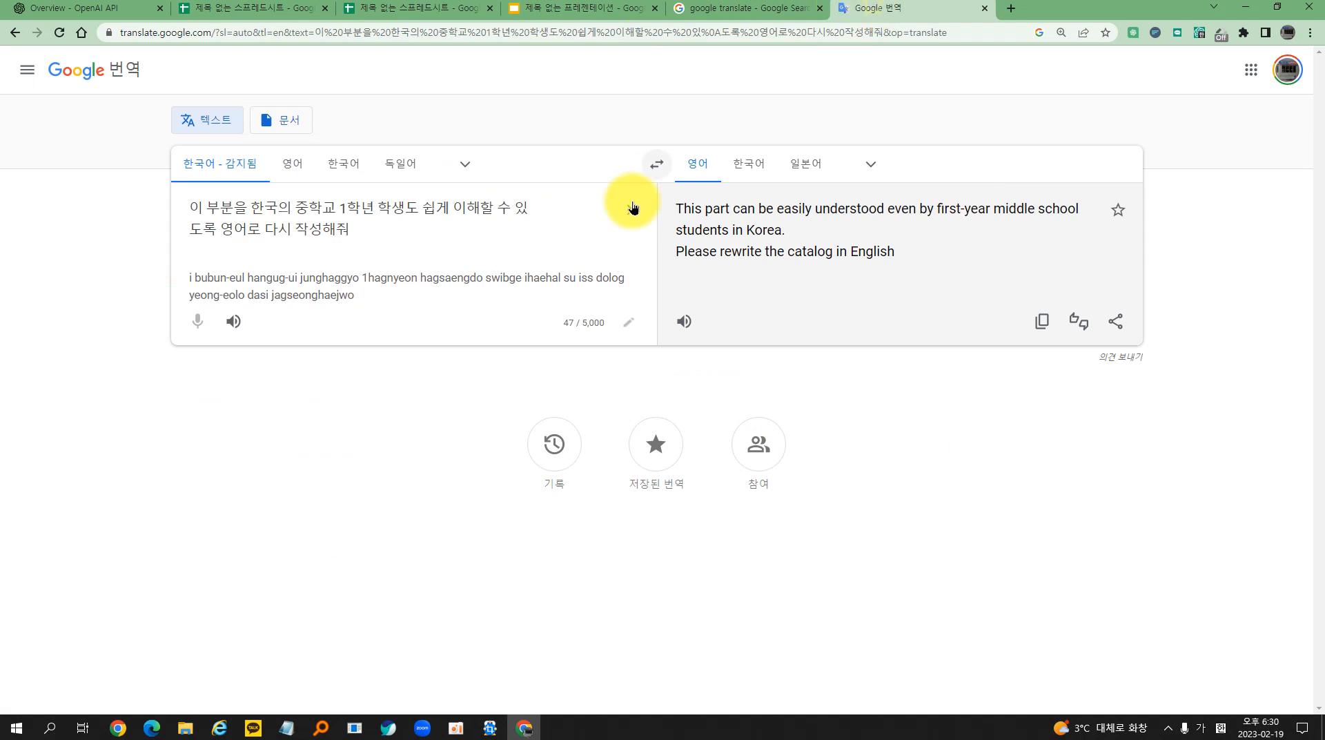
left_click(633, 219)
type("ㅇ")
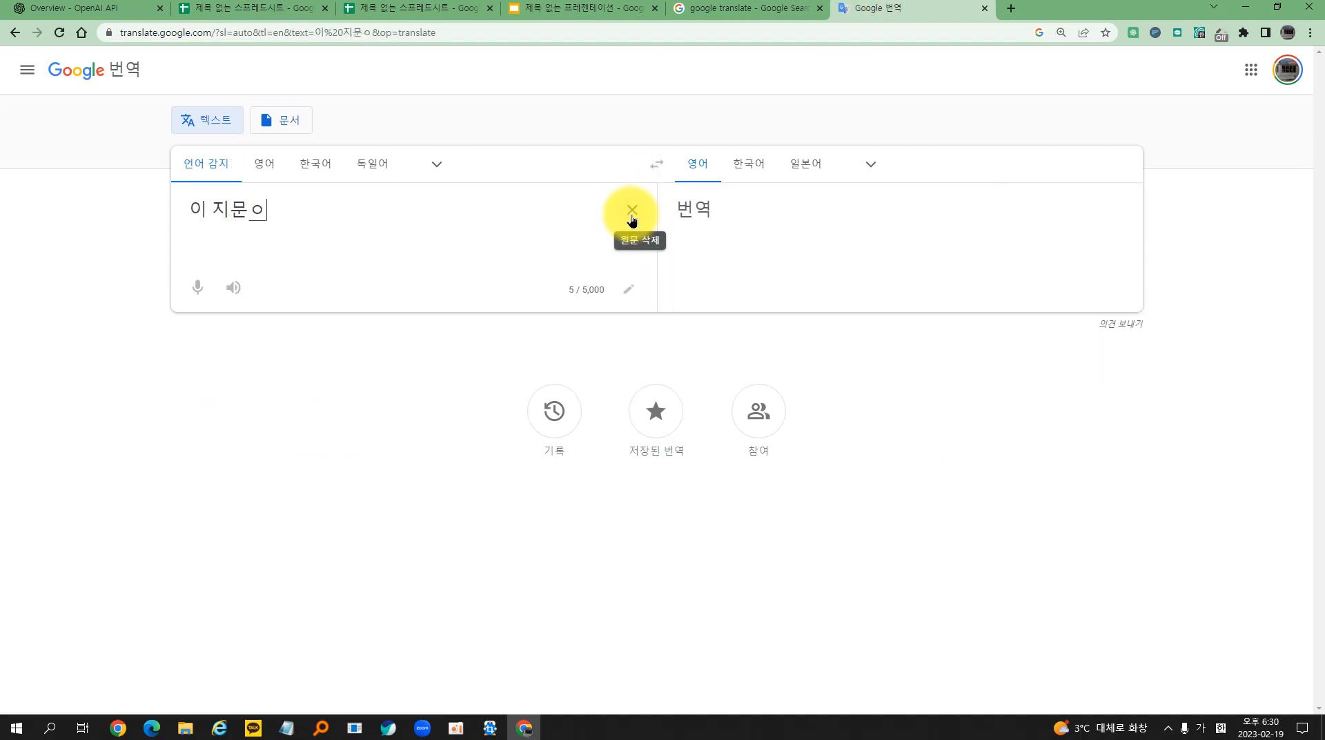
type(" 지문을 중학교 1학년이 이해할 ㅅ")
type(" 있도로")
type("ㄱ 단어를 5개 찾는데 드")
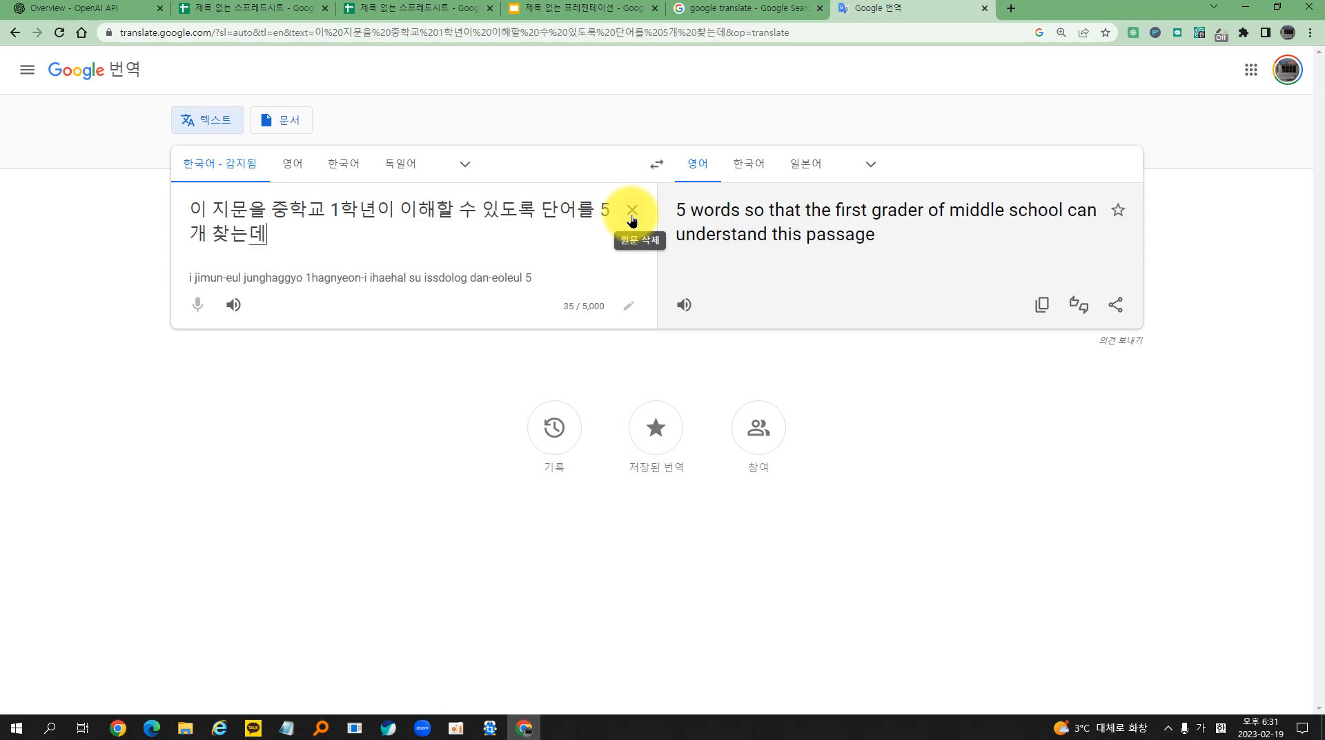
type("글 ㄸ")
type("ㅡㅅ도 함께 제공해줘")
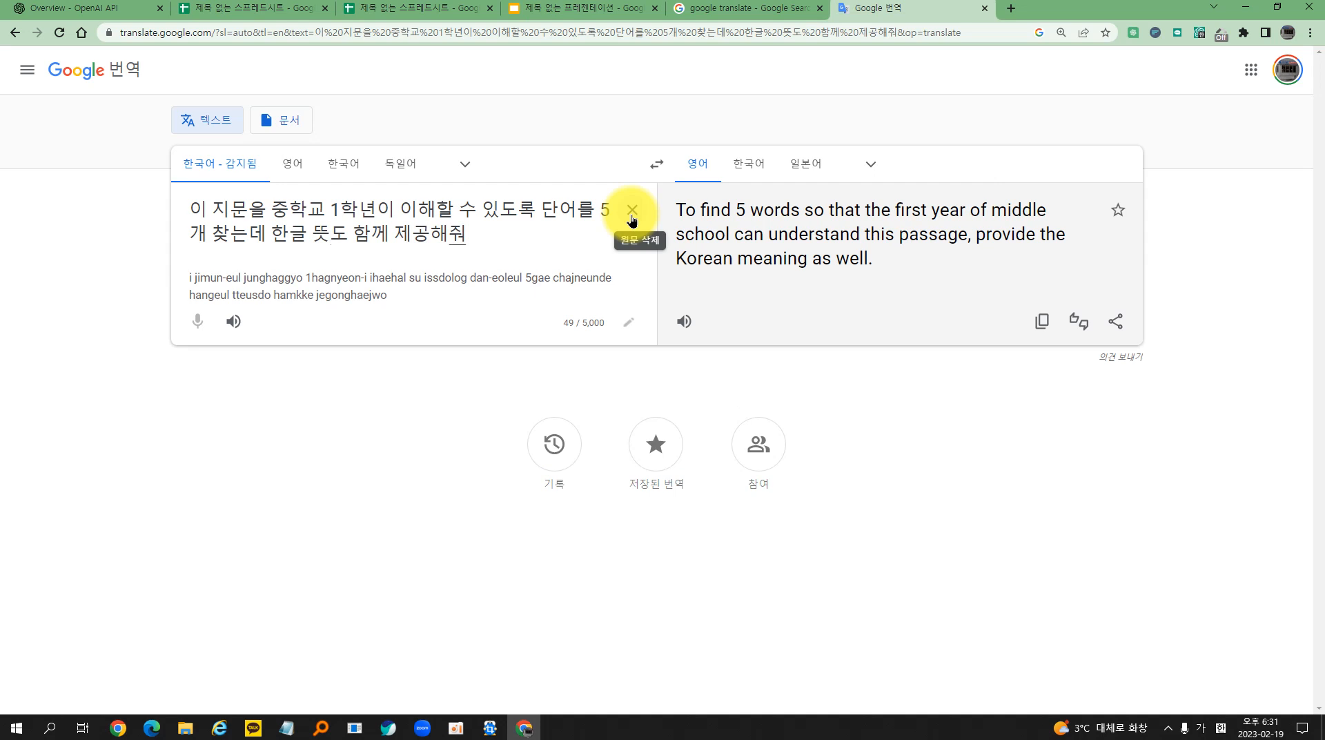
left_click(1042, 329)
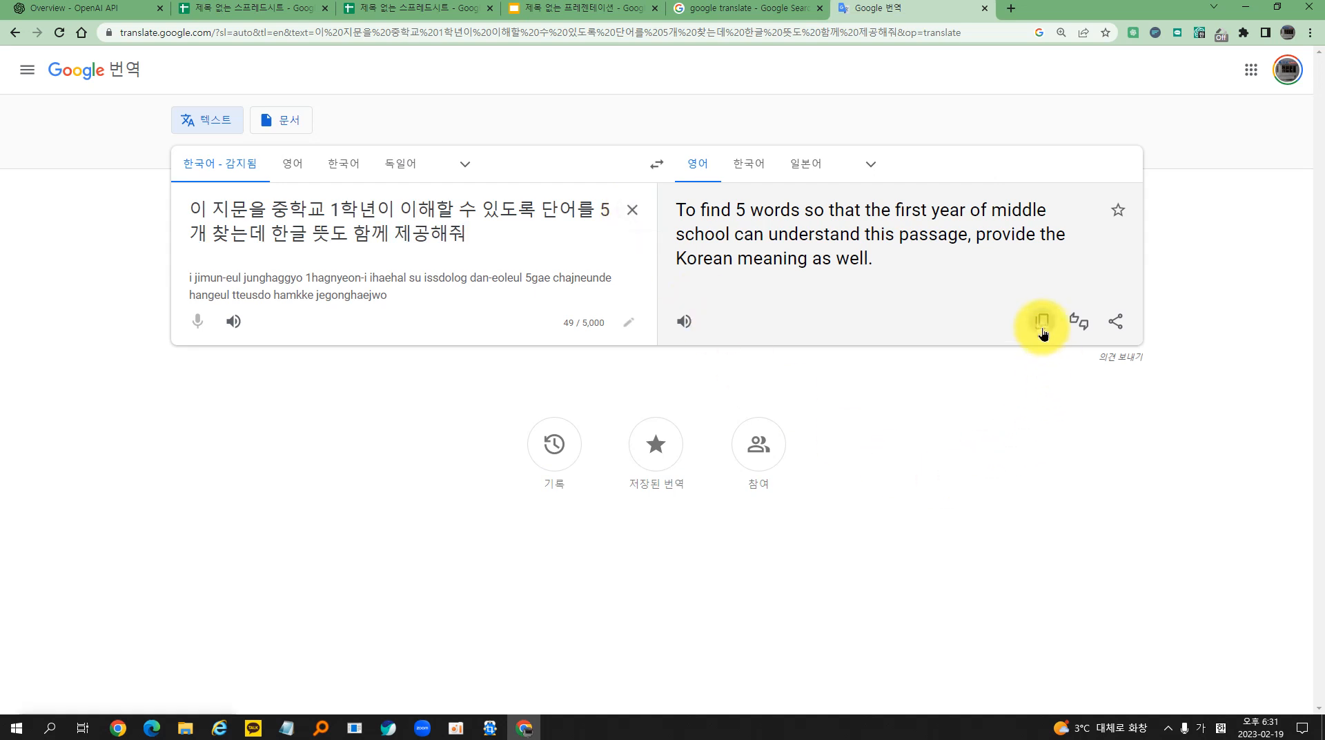
Return to the passage spreadsheet, replace D2's GPT prompt with the copied request for 5 words with Korean meanings, and dismiss the autofill suggestion
left_click(435, 9)
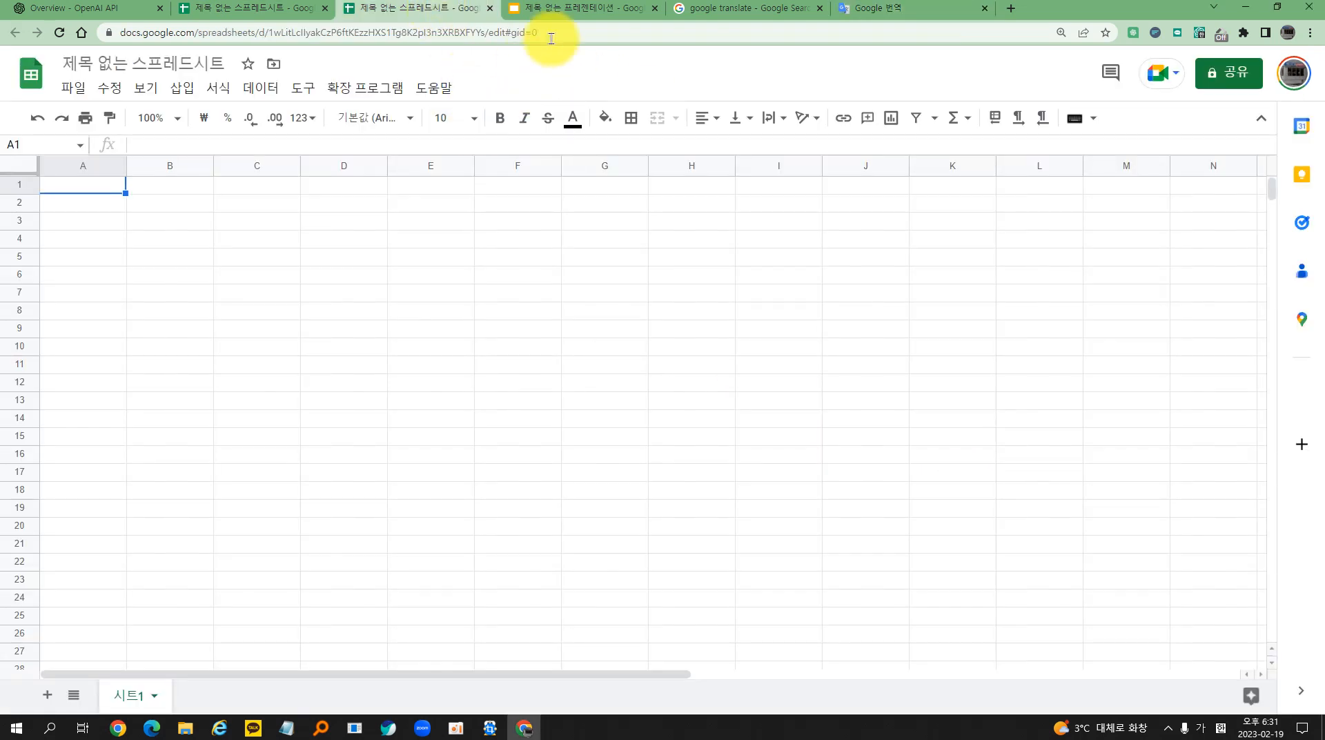
left_click(290, 12)
left_click_drag(375, 145, 364, 165)
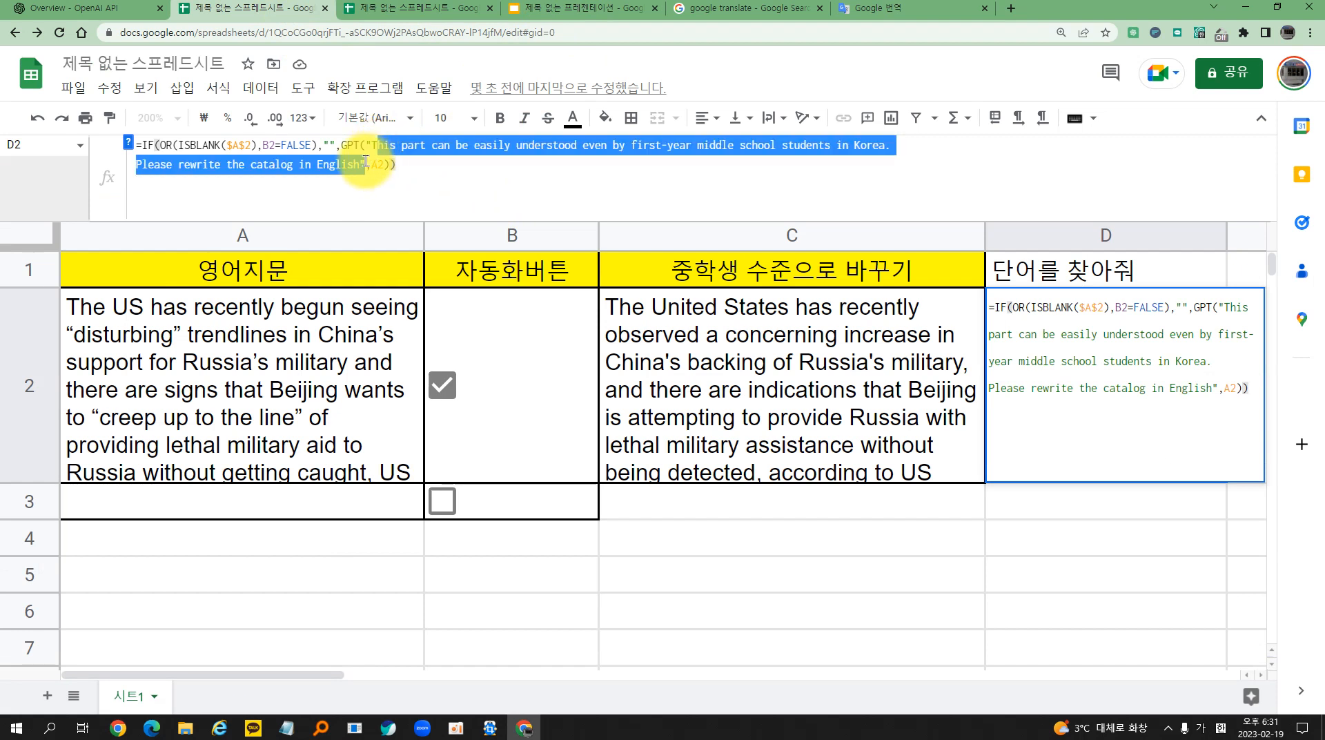
key("ctrl+v")
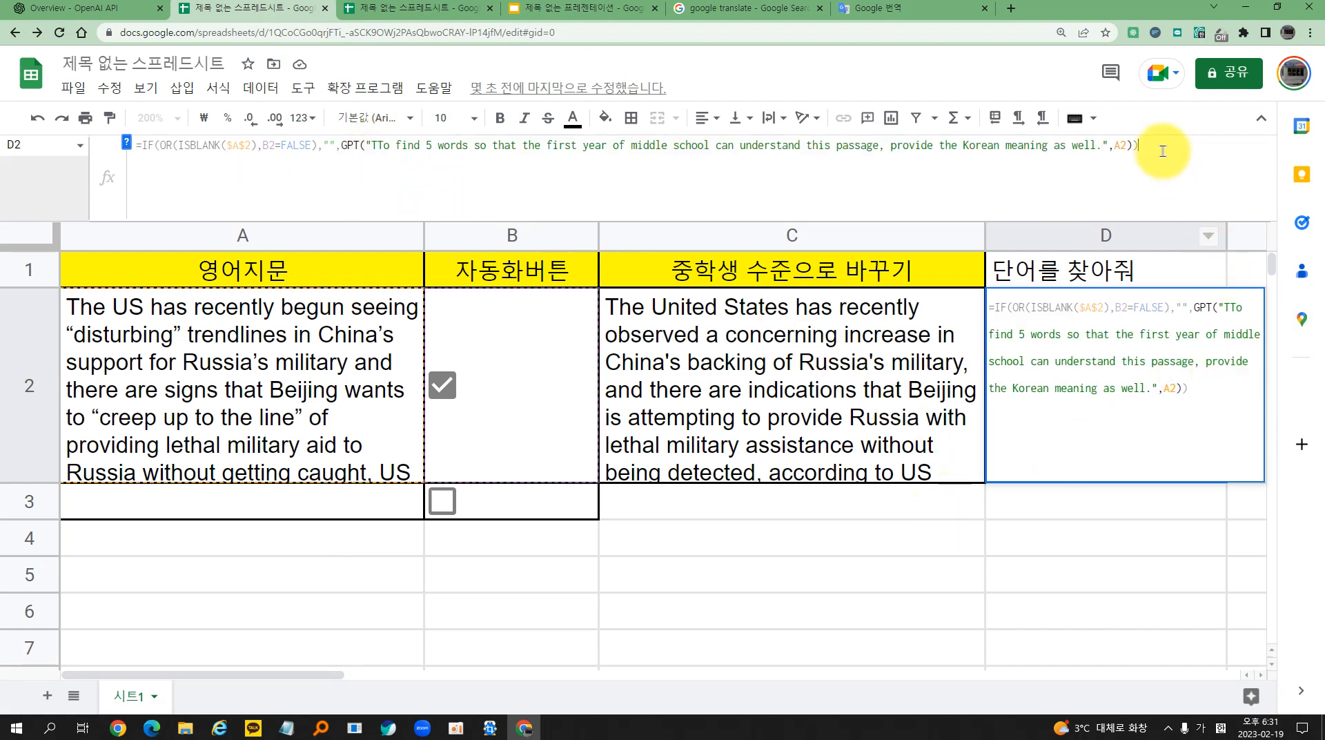
key("Return")
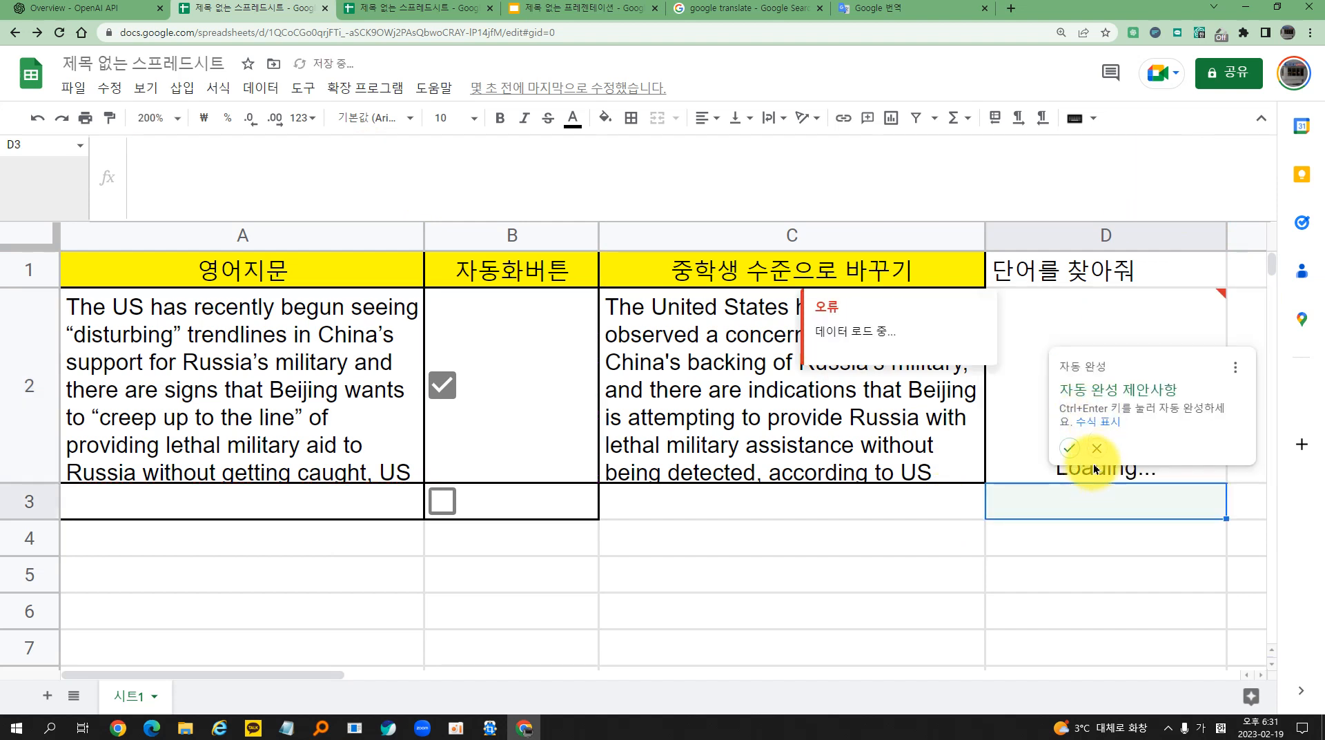
left_click(1097, 448)
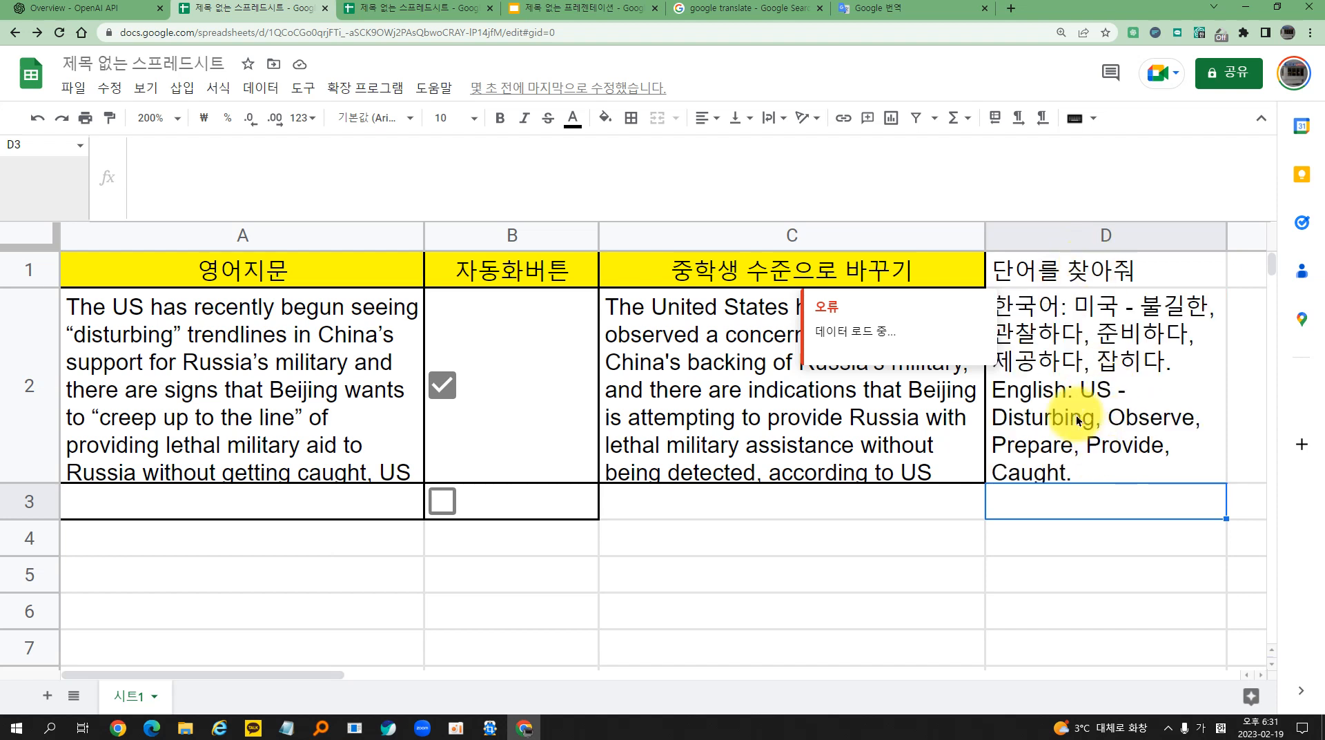
Review the GPT reply and formula in D2, and switch off the B2 checkbox
scroll(1073, 428, "down", 1)
scroll(1074, 426, "up", 1)
left_click(1098, 386)
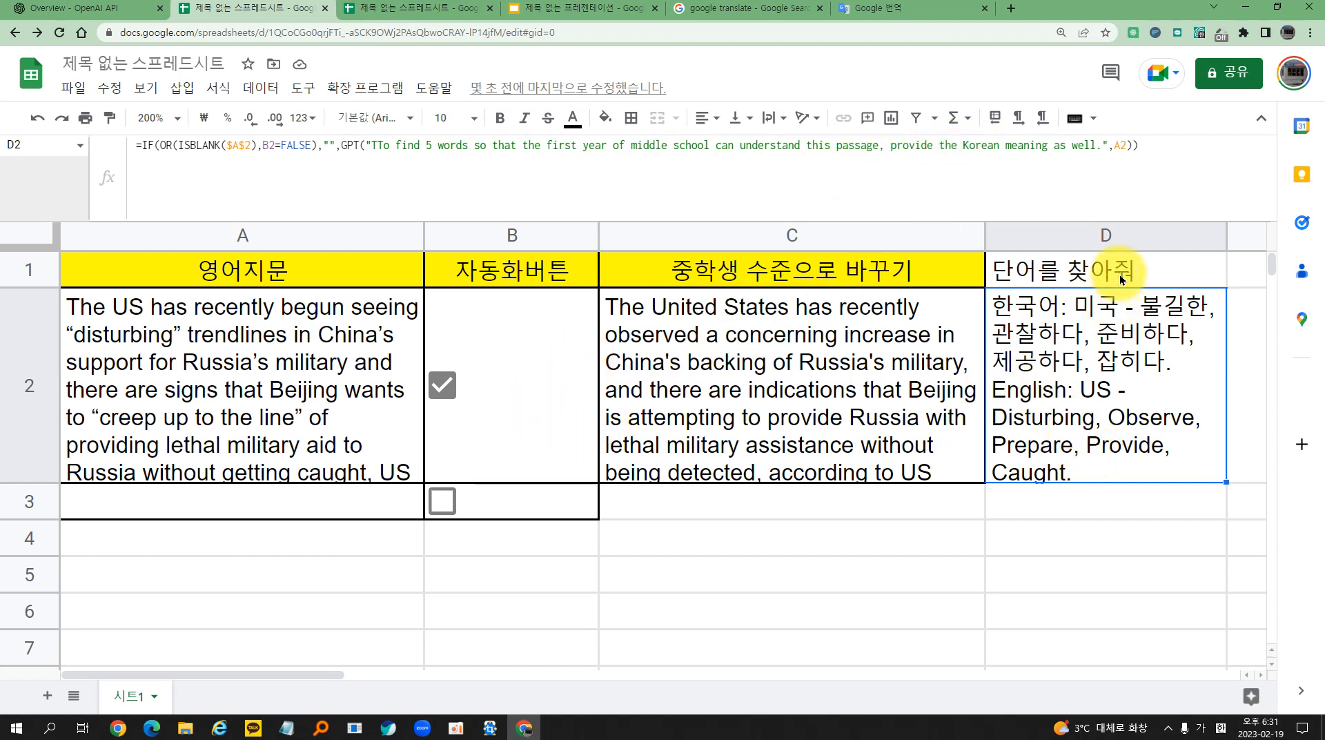
left_click(453, 387)
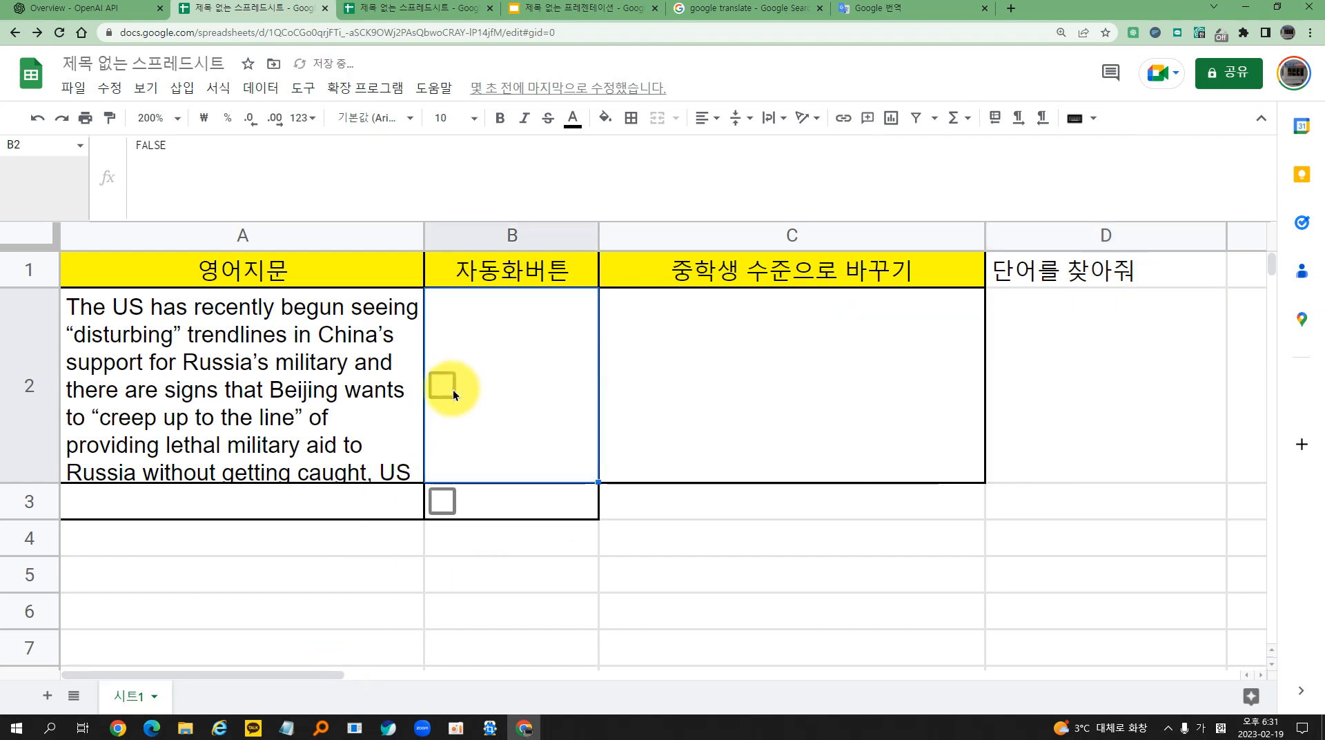
Present the slides on the formula prompt, Google Translate and the song example, and exit the slideshow
left_click(584, 8)
left_click(1121, 82)
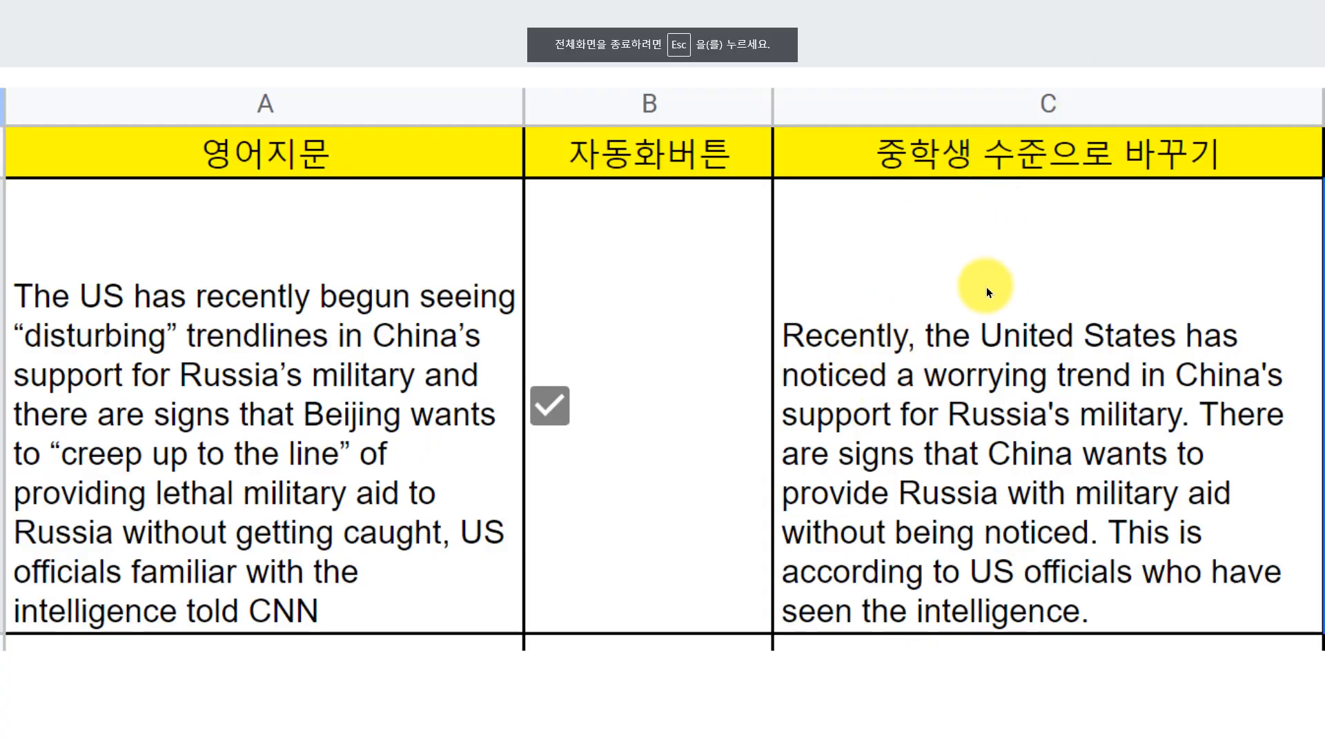
left_click(981, 284)
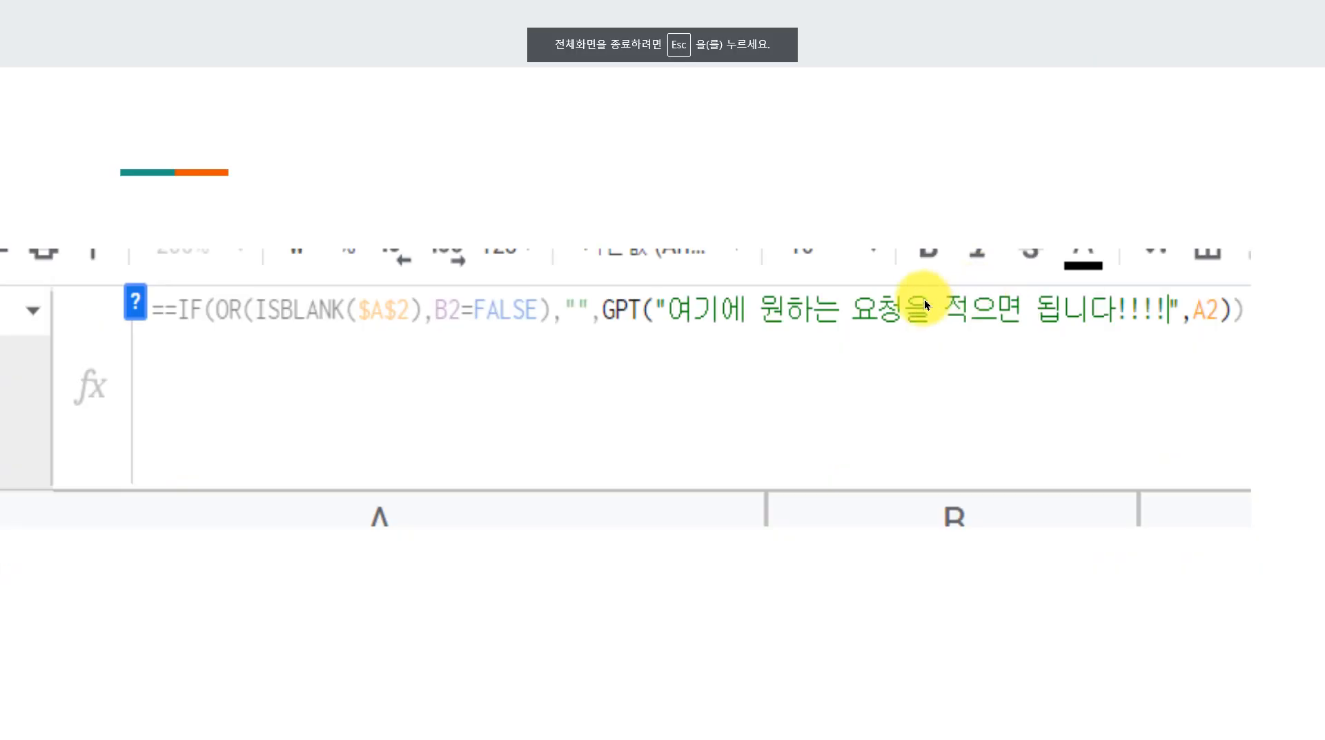
left_click(1319, 293)
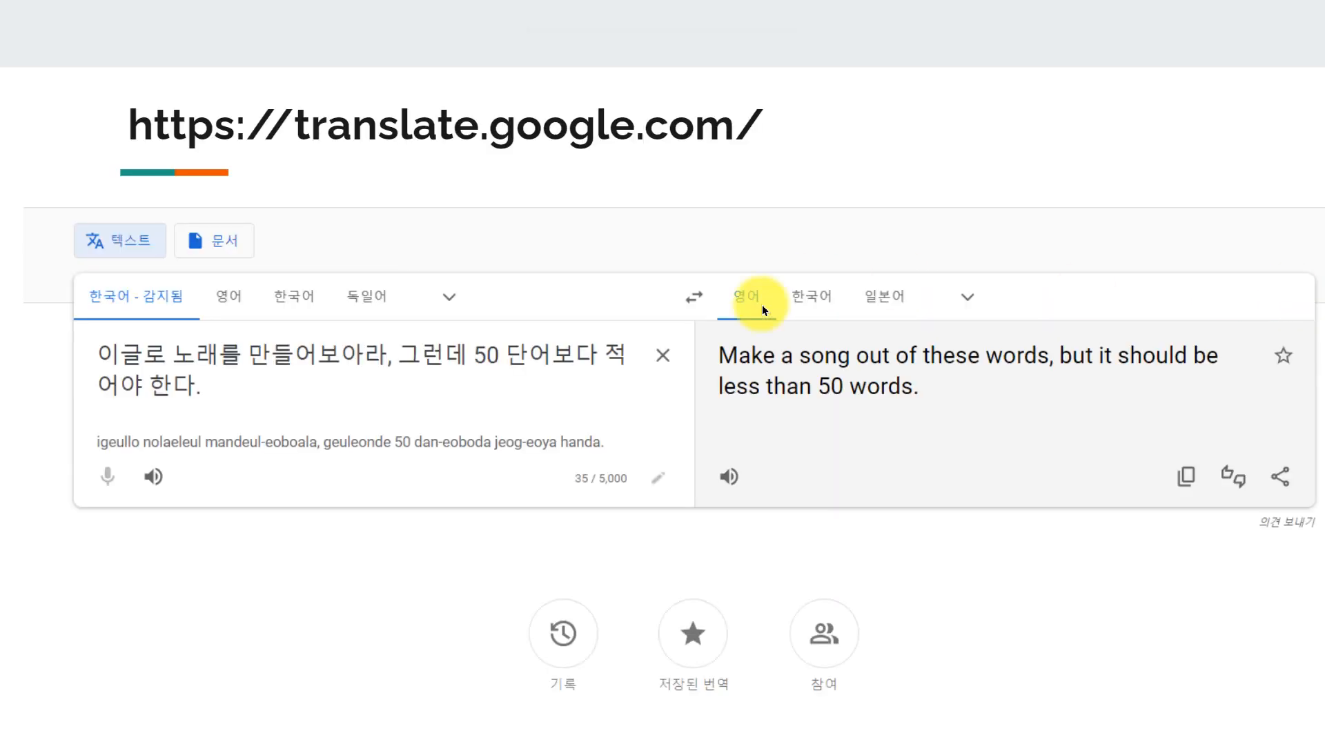
left_click(696, 196)
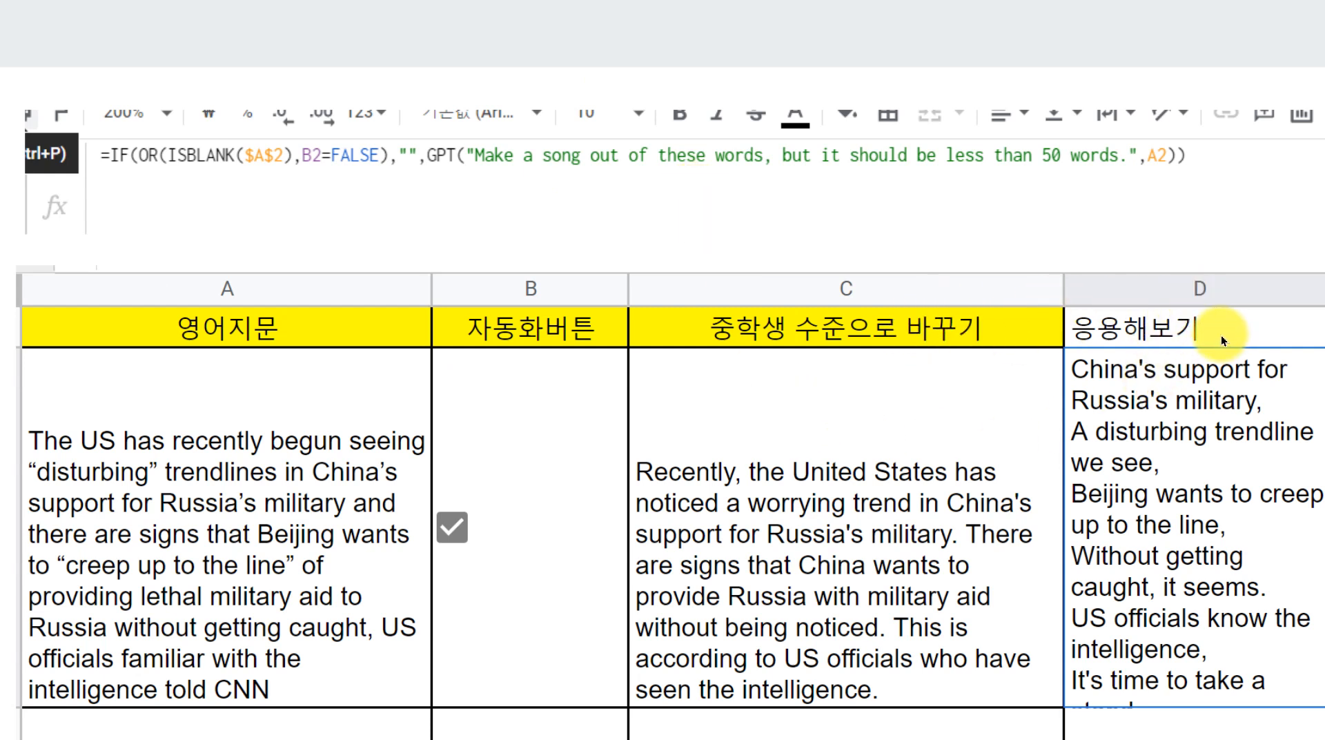
key("Escape")
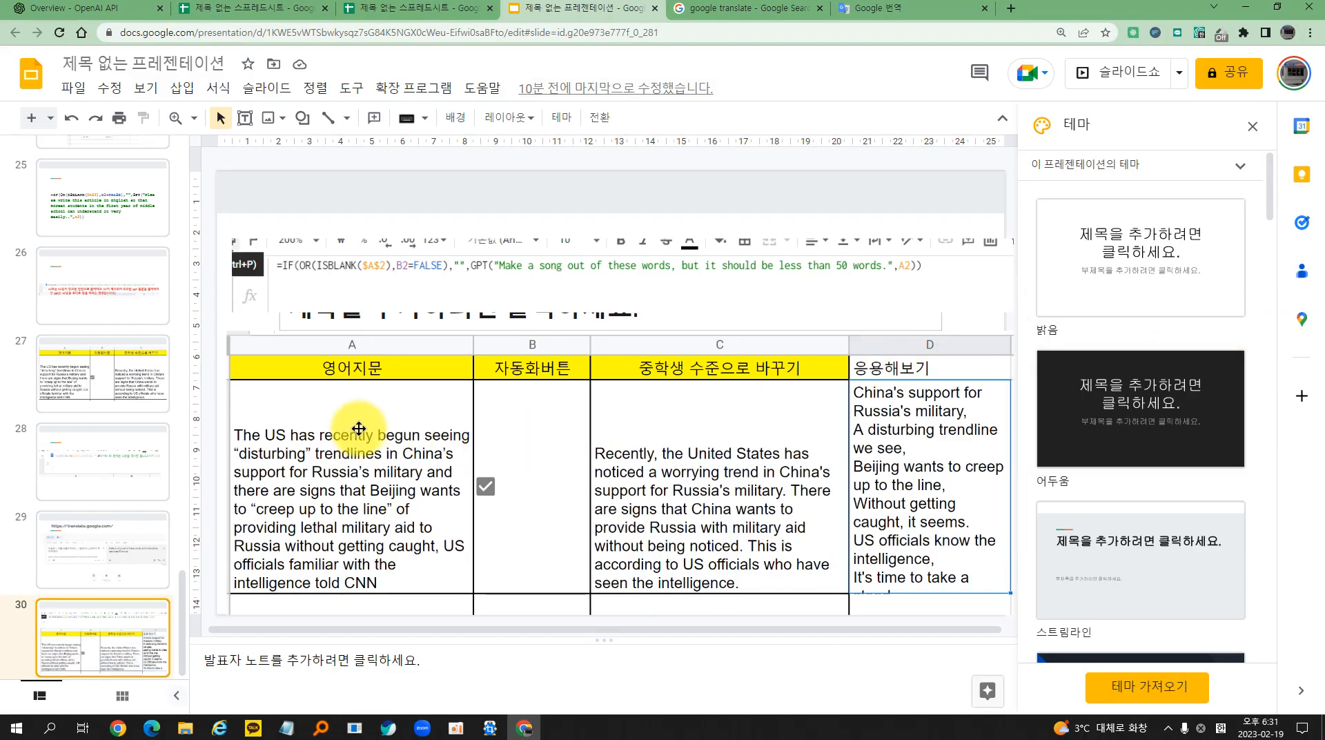